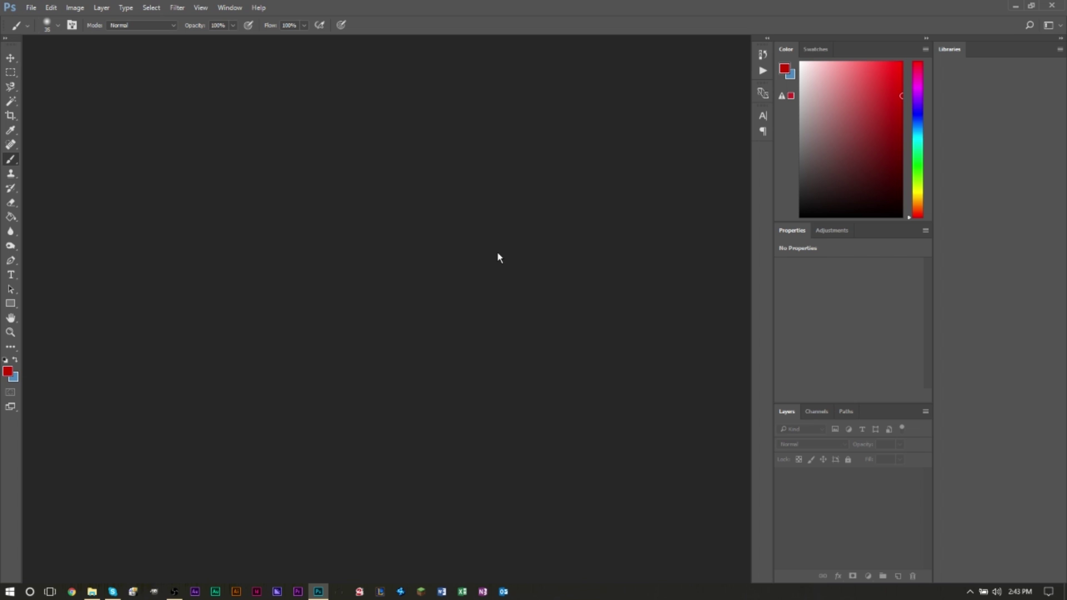
# Bring up the PICS folder of five photos in File Explorer
pyautogui.click(50, 8)
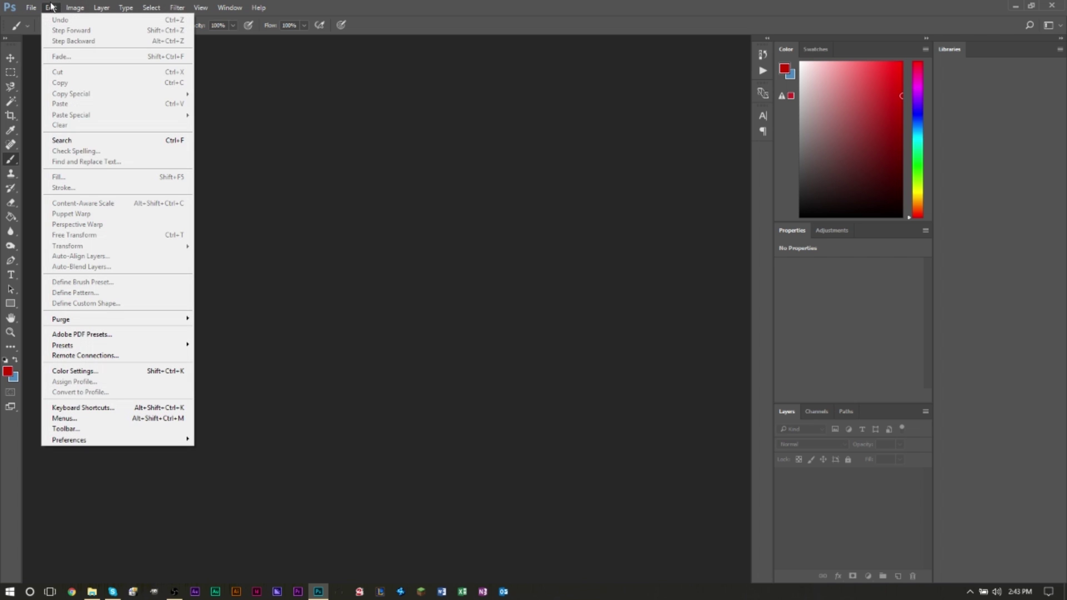
pyautogui.click(251, 325)
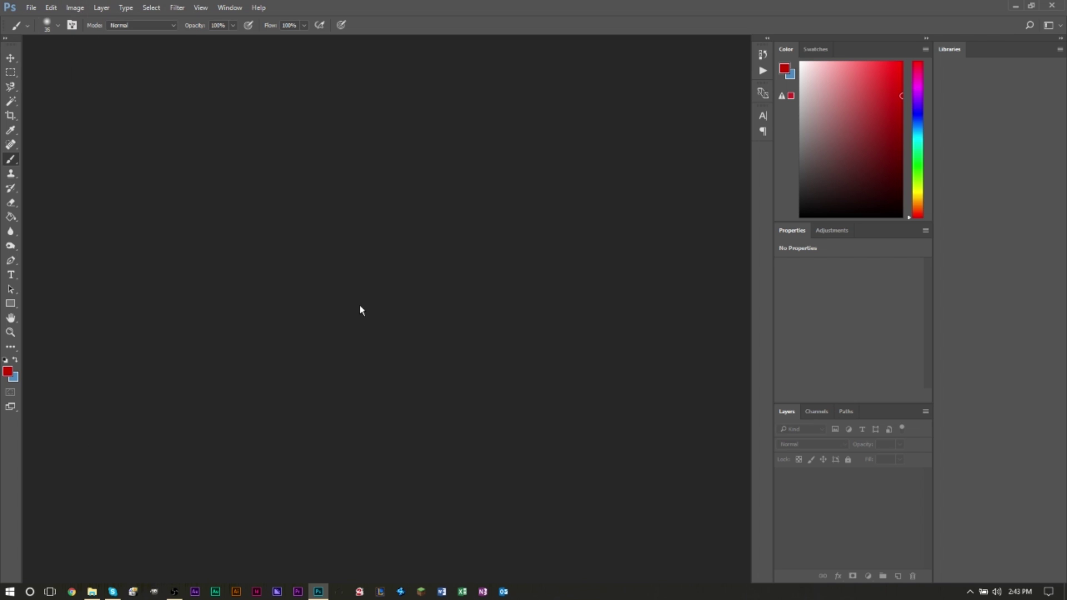
pyautogui.click(91, 591)
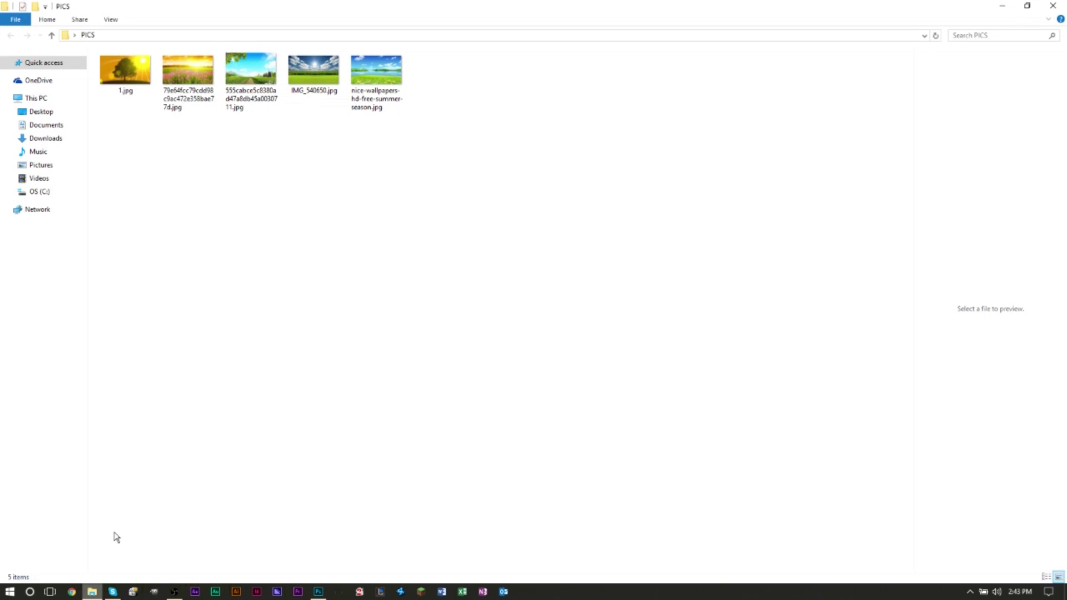
pyautogui.moveTo(383, 183); pyautogui.dragTo(127, 72)
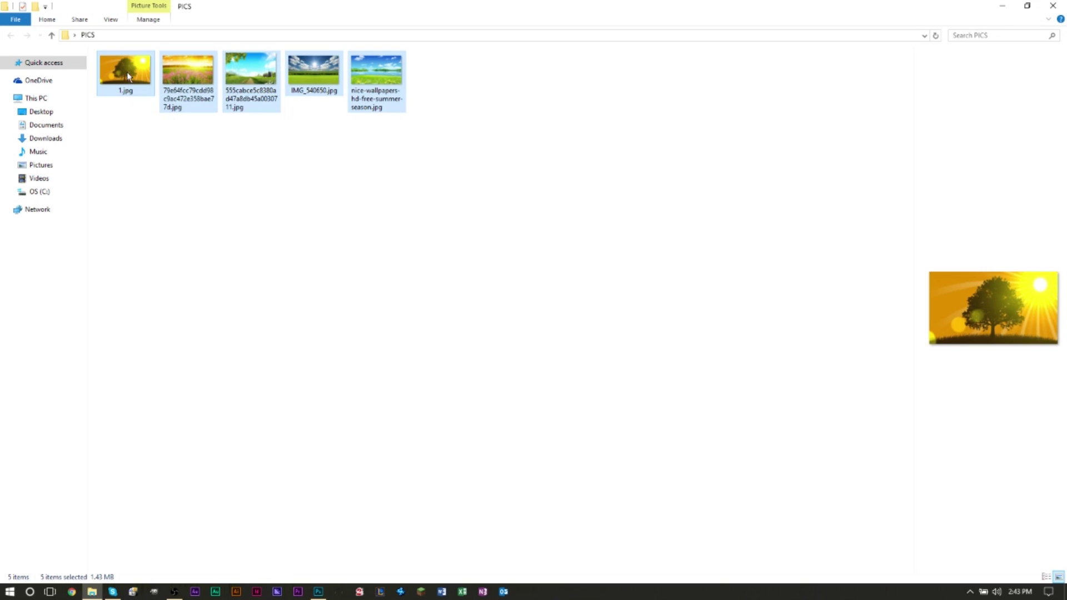
# Drag 1.jpg from the PICS folder onto the Photoshop workspace
pyautogui.click(159, 174)
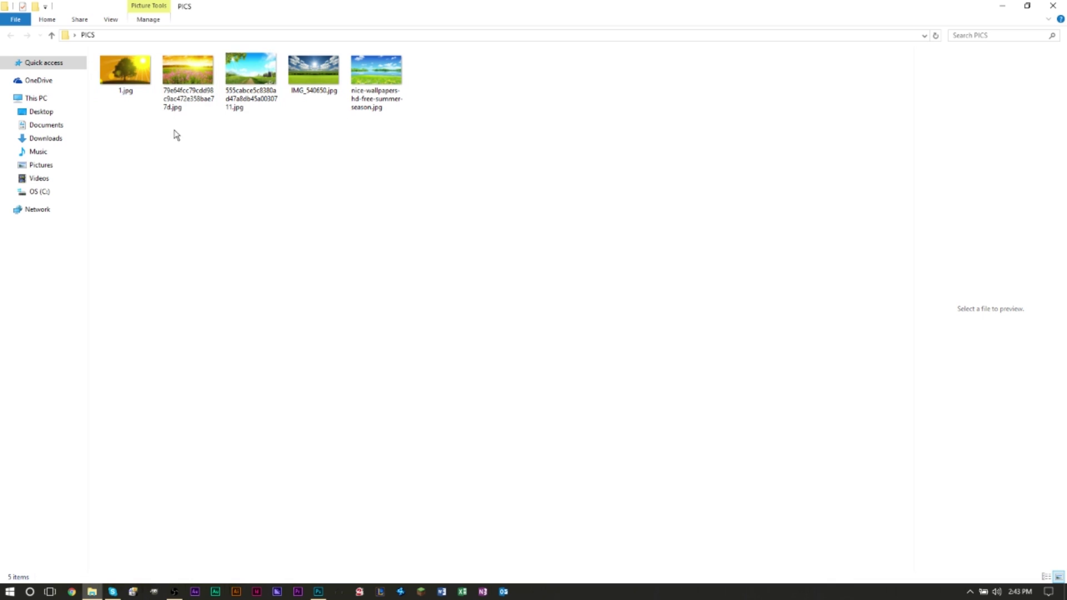
pyautogui.click(135, 90)
pyautogui.moveTo(125, 79); pyautogui.dragTo(320, 239)
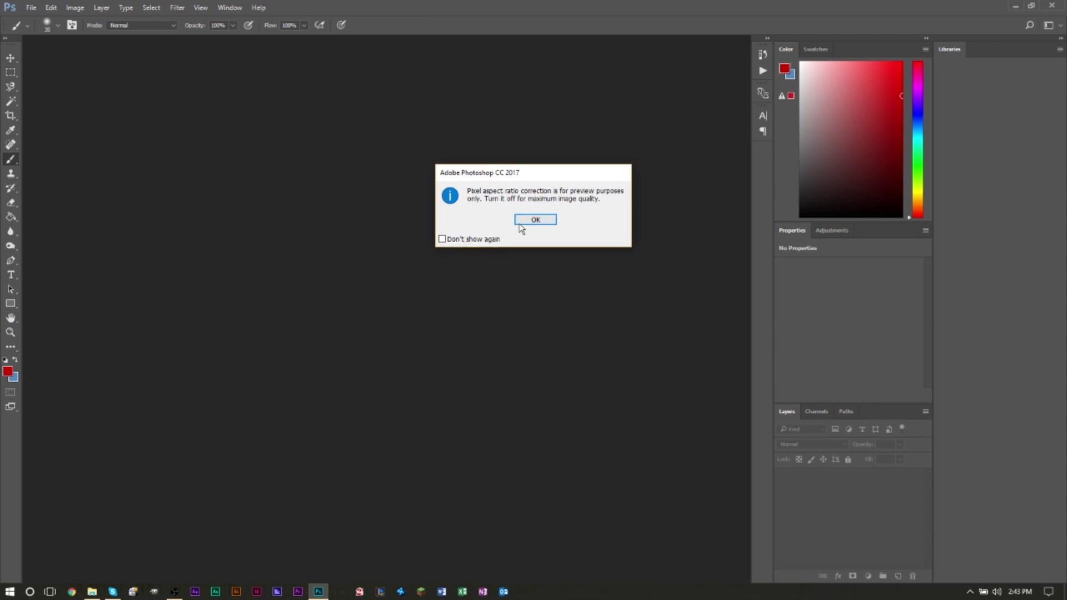
# Dismiss the pixel aspect ratio notice and zoom on the tree-and-sun photo 1.jpg
pyautogui.click(531, 220)
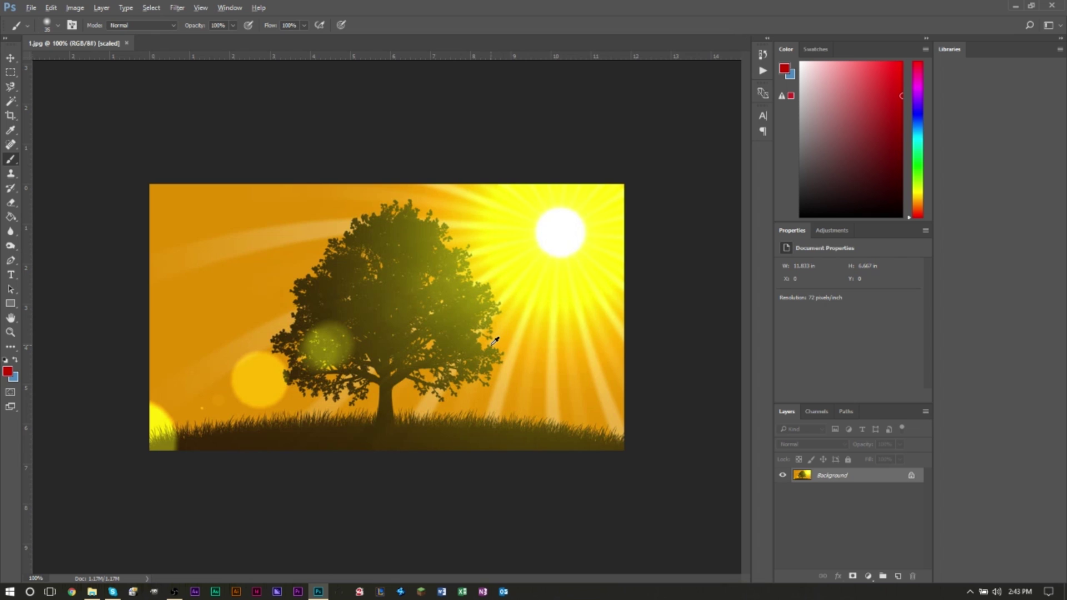
pyautogui.scroll(4, 494, 340)
pyautogui.scroll(-1, 495, 340)
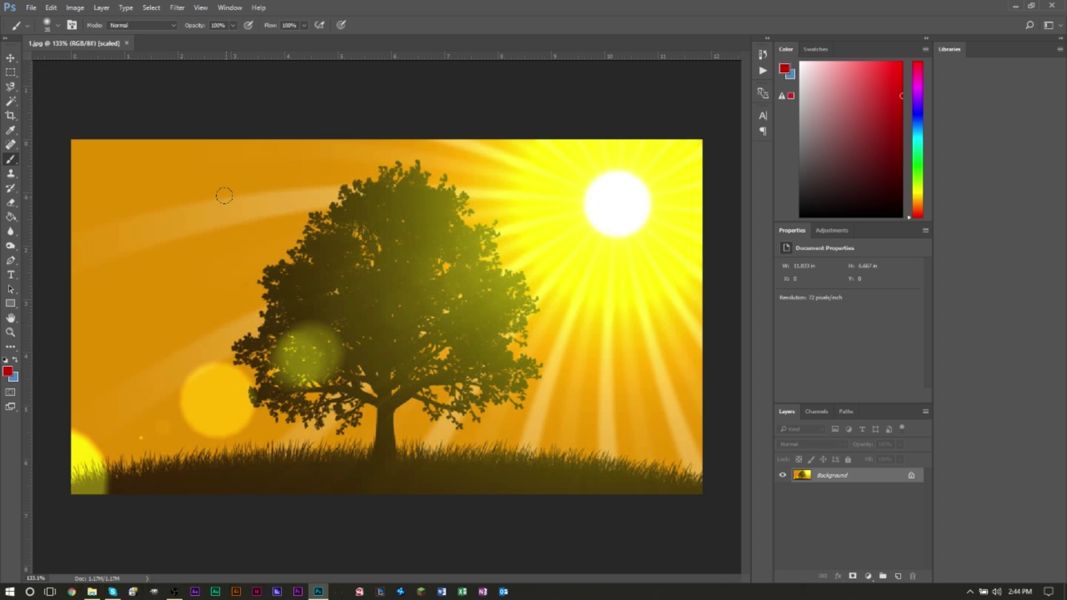
pyautogui.press('m')
pyautogui.moveTo(89, 157); pyautogui.dragTo(221, 218)
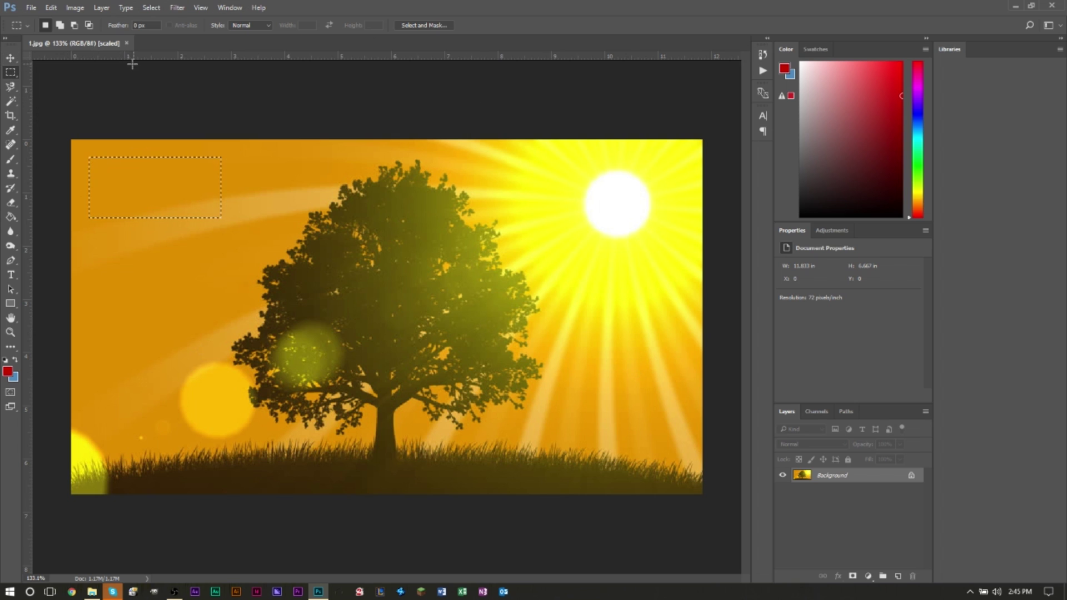
pyautogui.click(150, 7)
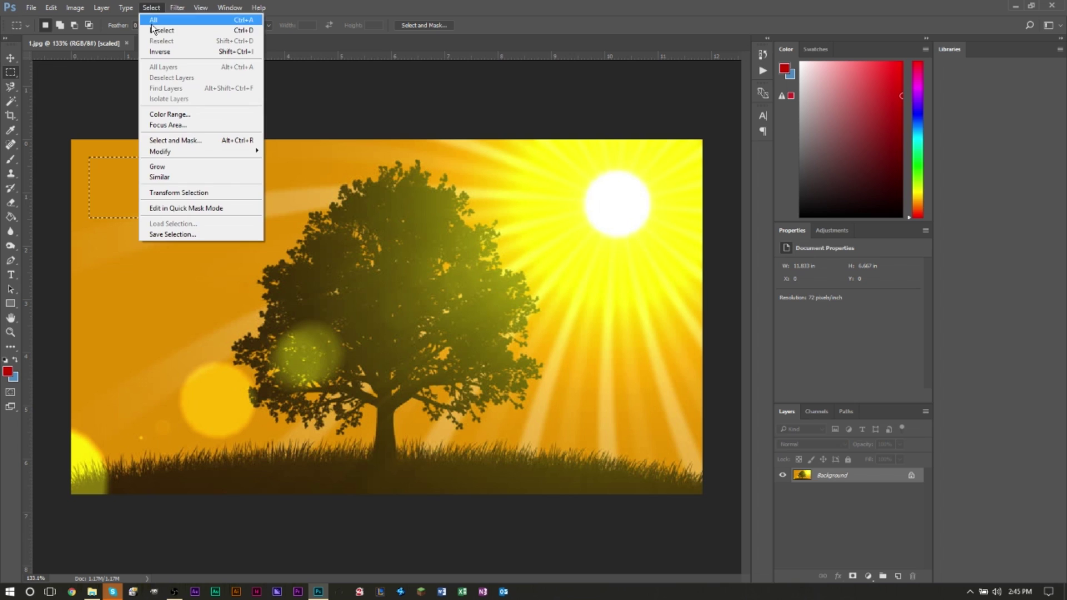
pyautogui.click(156, 31)
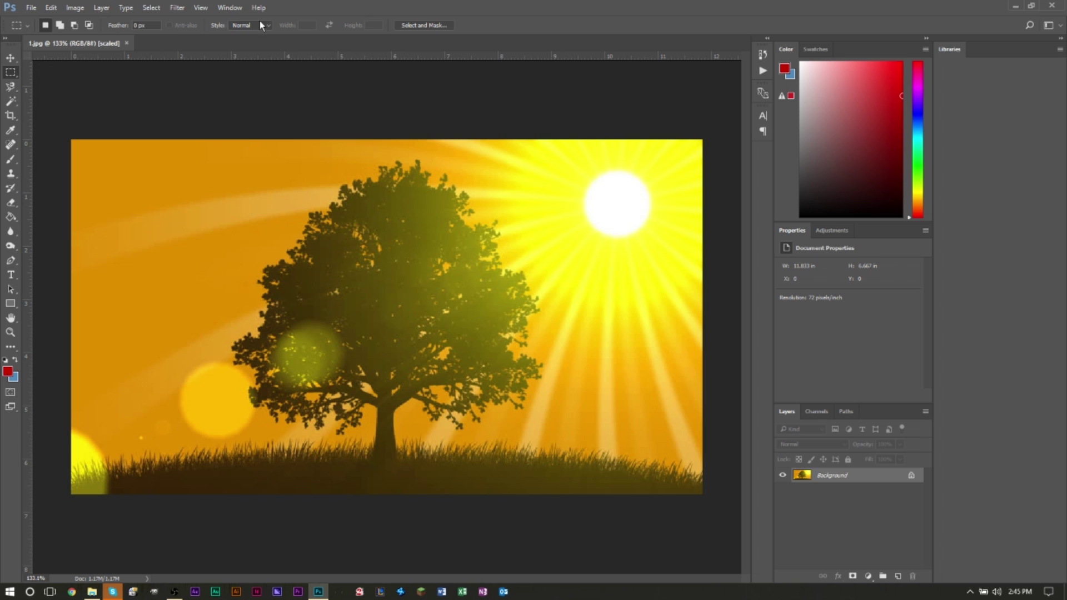
# Show the Actions panel and create a new action set named YOUTUBE
pyautogui.click(231, 7)
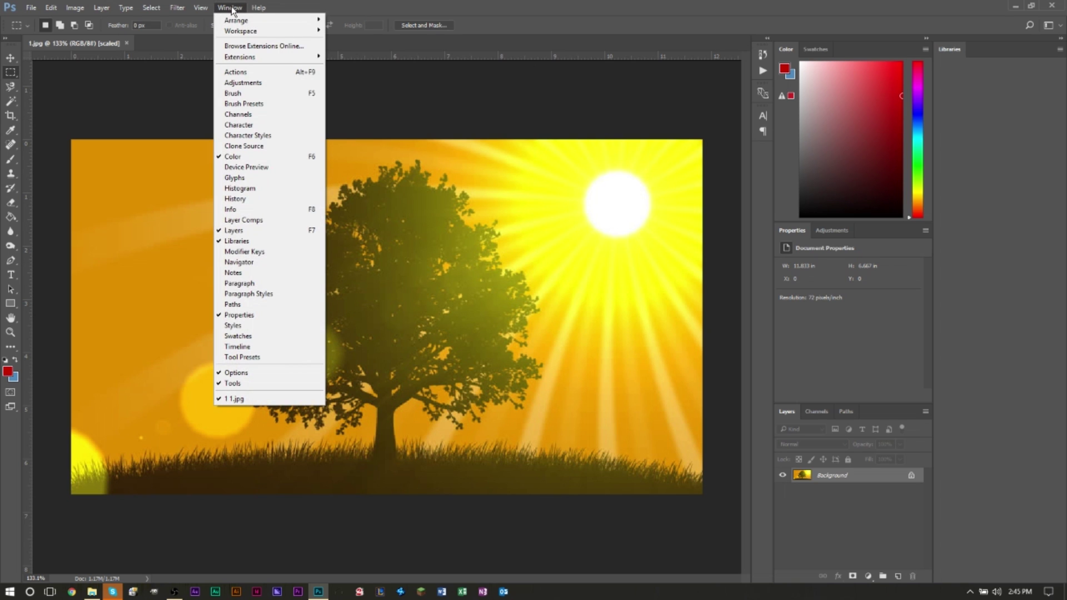
pyautogui.click(237, 71)
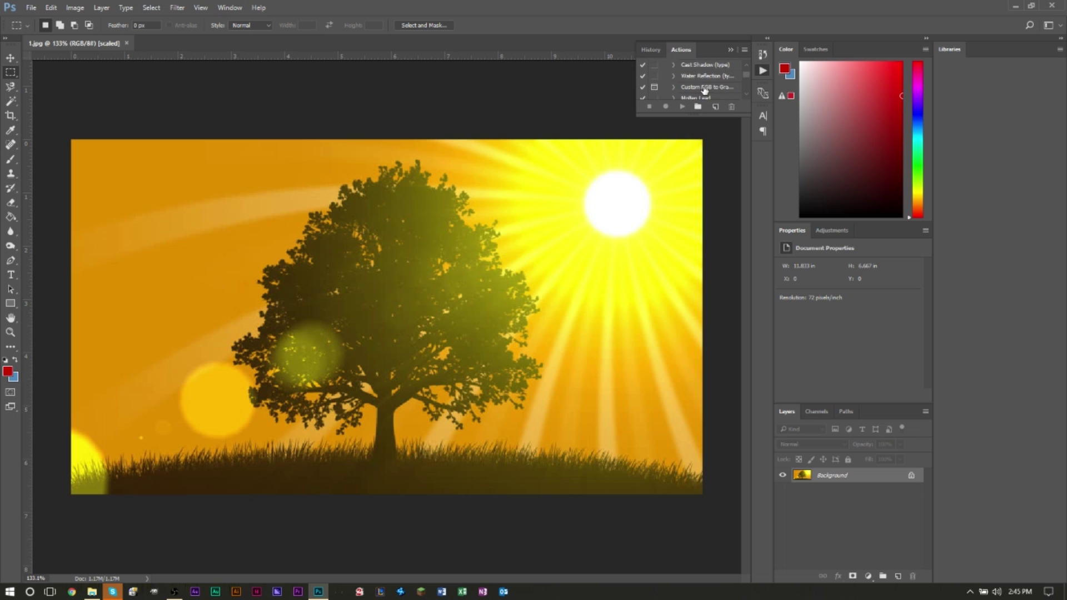
pyautogui.scroll(-5, 705, 89)
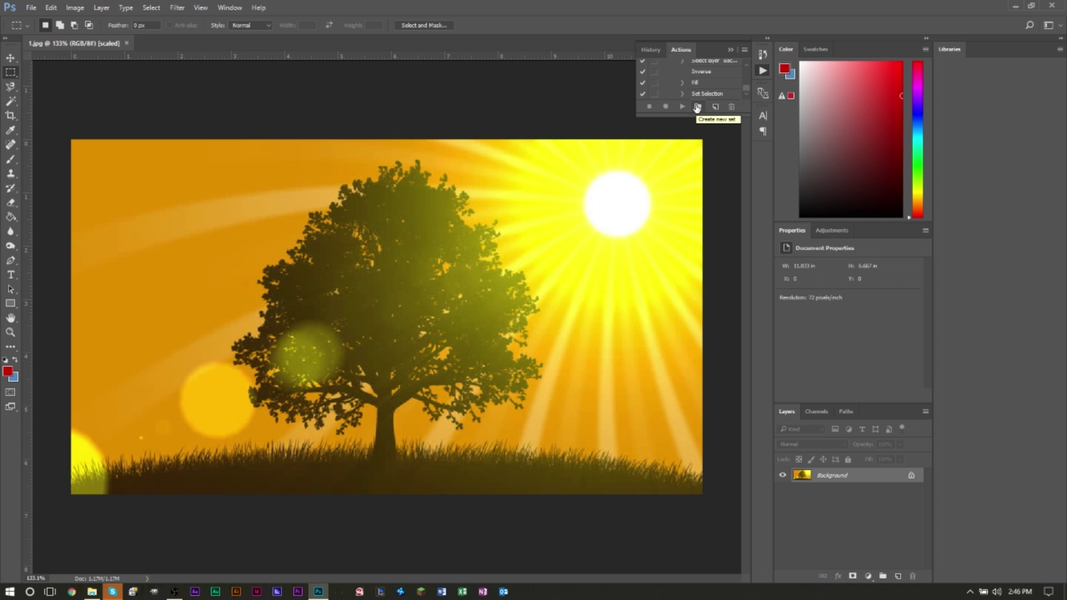
pyautogui.click(697, 107)
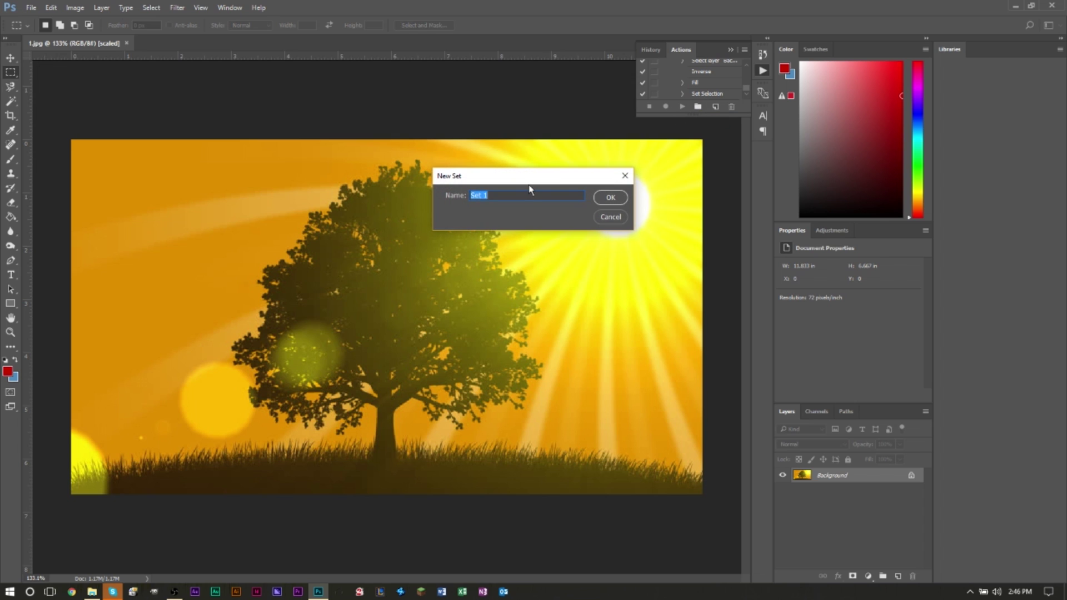
pyautogui.write('YOUTUBE')
pyautogui.press('Return')
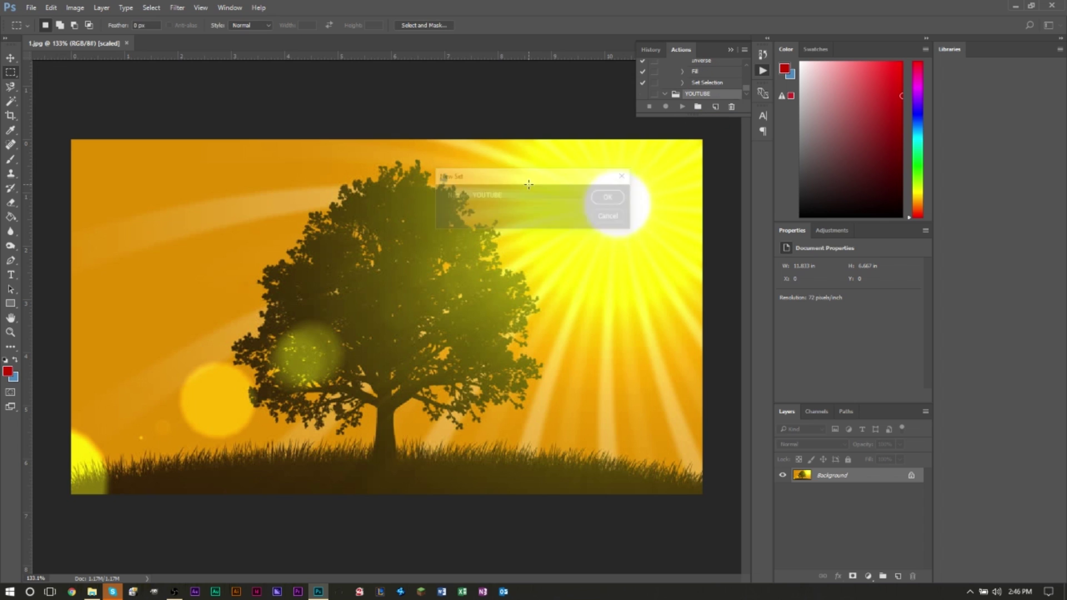
pyautogui.click(716, 107)
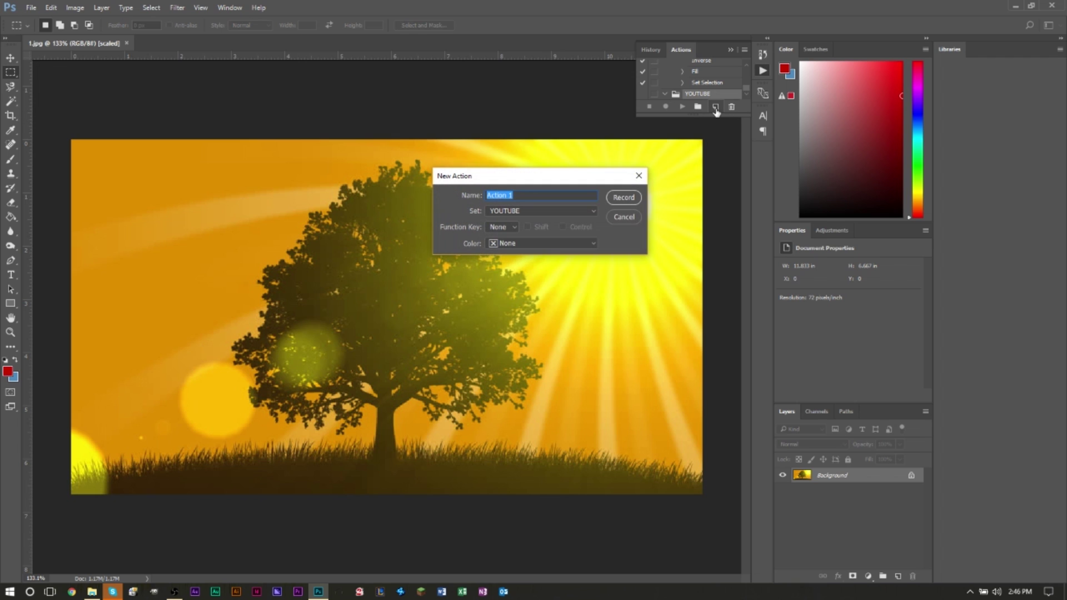
# Name the new action TUTORIAL and start recording it
pyautogui.write('TUTORIAL')
pyautogui.press('Return')
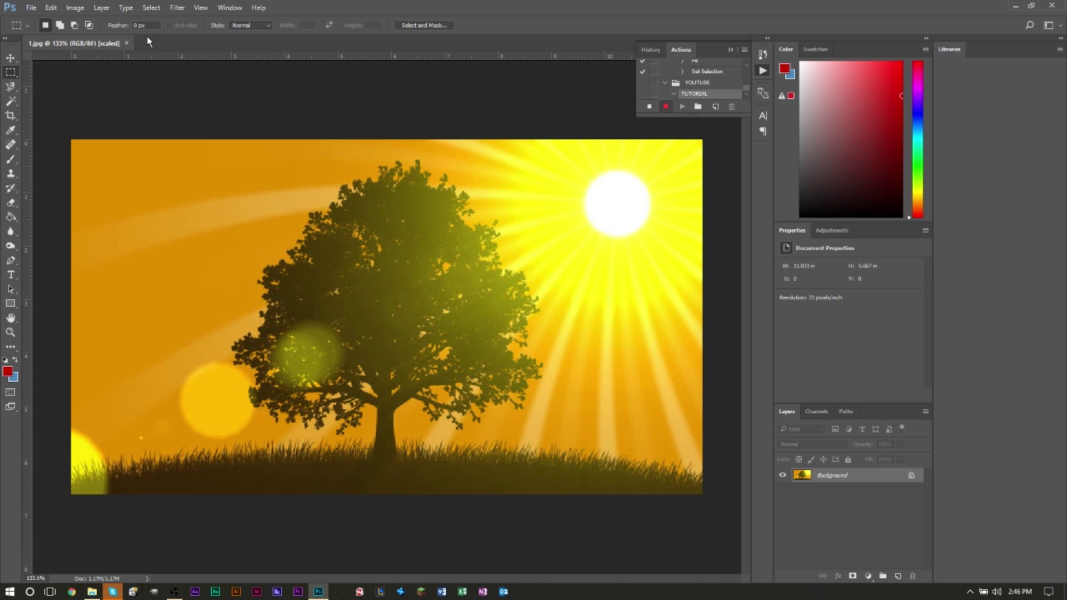
pyautogui.click(83, 6)
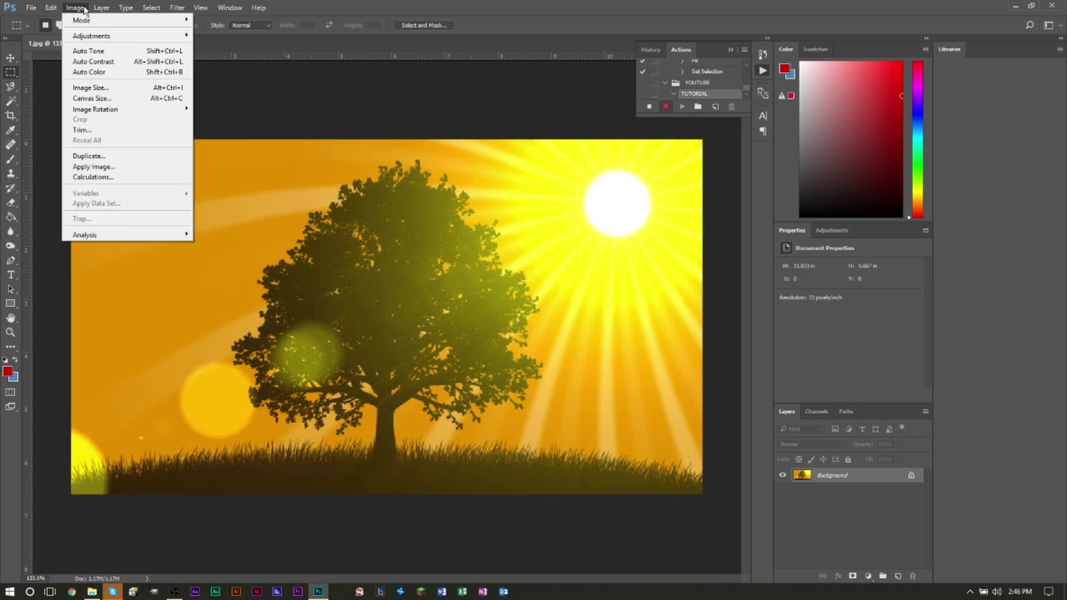
# Resize 1.jpg to 750 × 450 pixels with proportions unlinked, then recheck Image Size
pyautogui.click(90, 88)
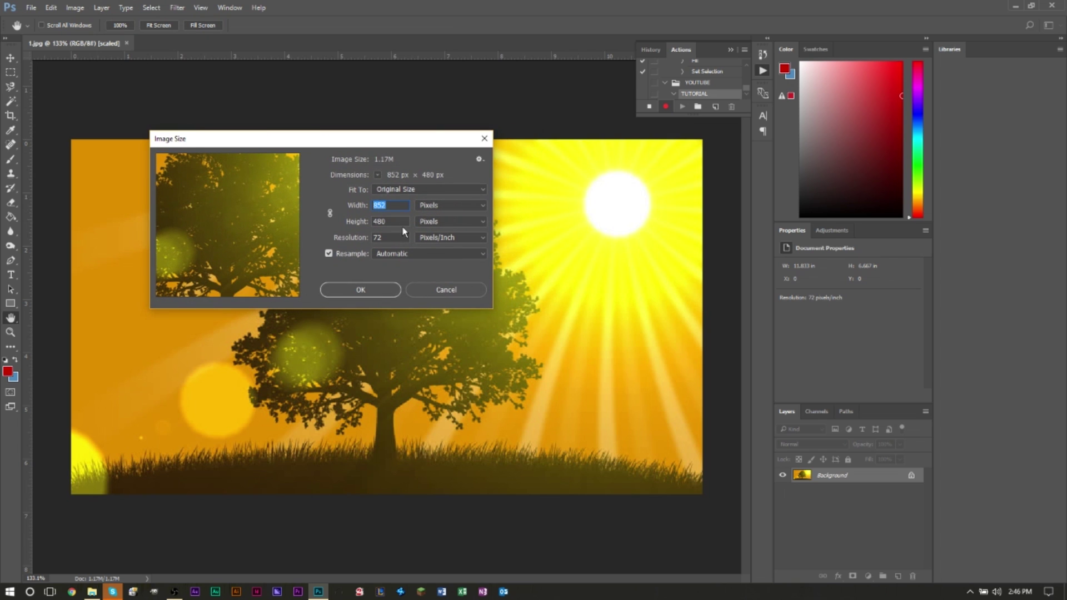
pyautogui.click(332, 213)
pyautogui.doubleClick(404, 205)
pyautogui.write('750')
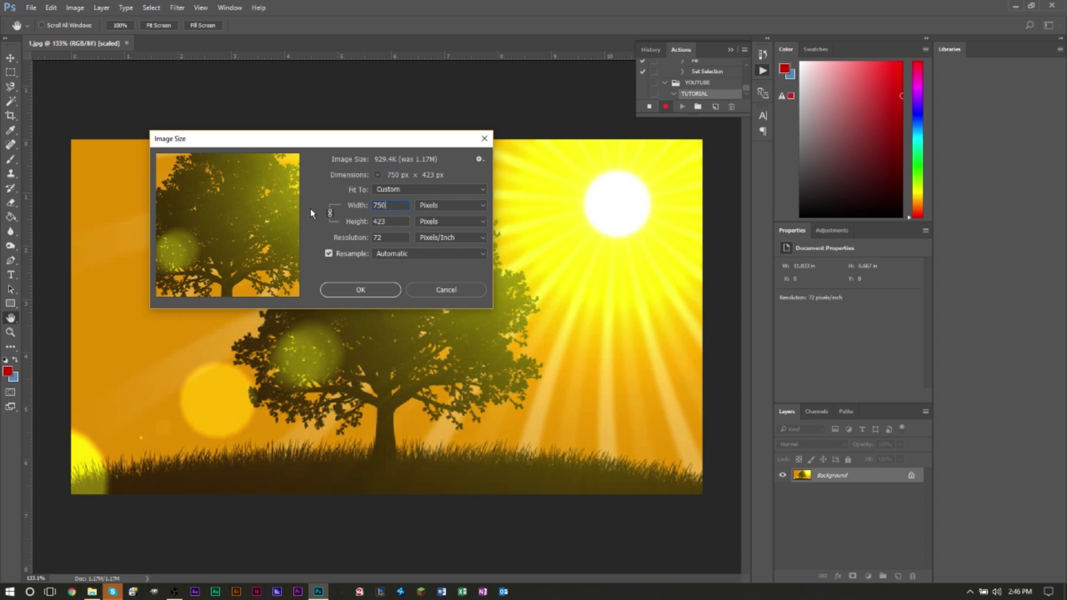
pyautogui.click(330, 212)
pyautogui.doubleClick(394, 222)
pyautogui.write('450')
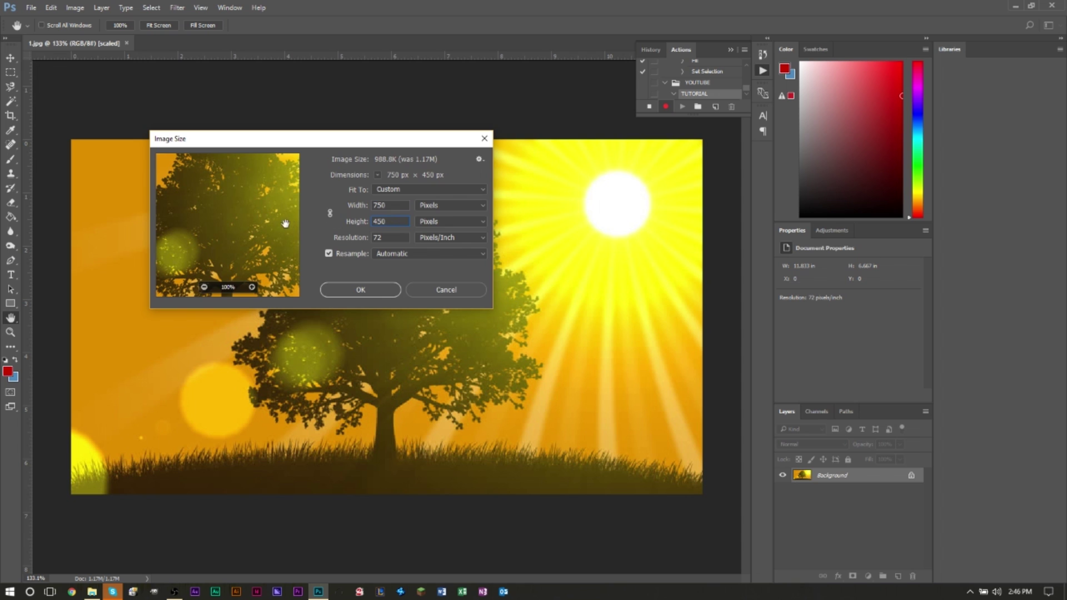
pyautogui.click(359, 289)
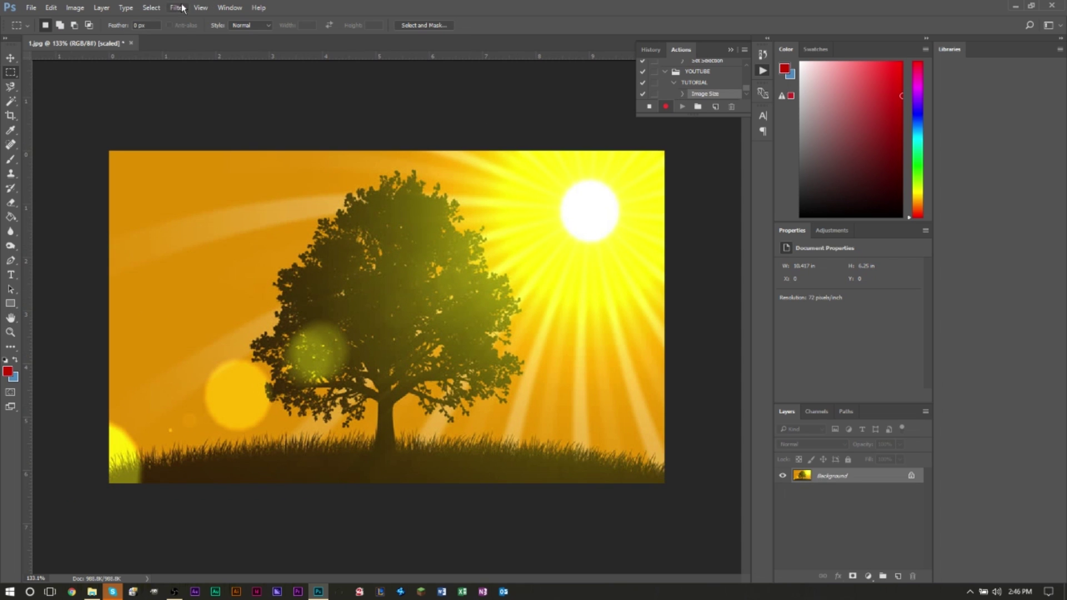
pyautogui.click(75, 7)
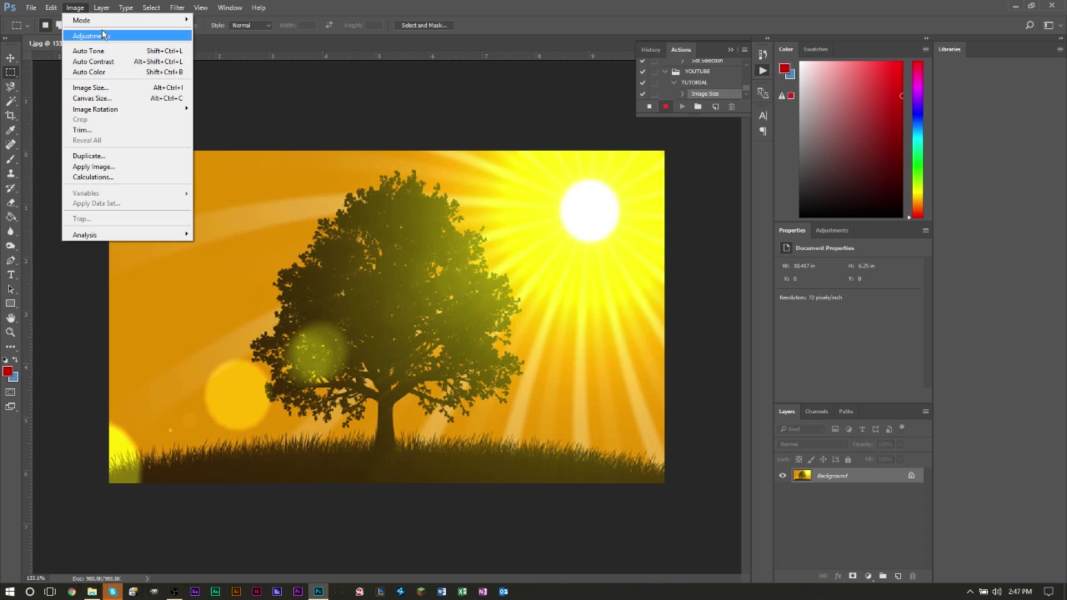
pyautogui.click(111, 88)
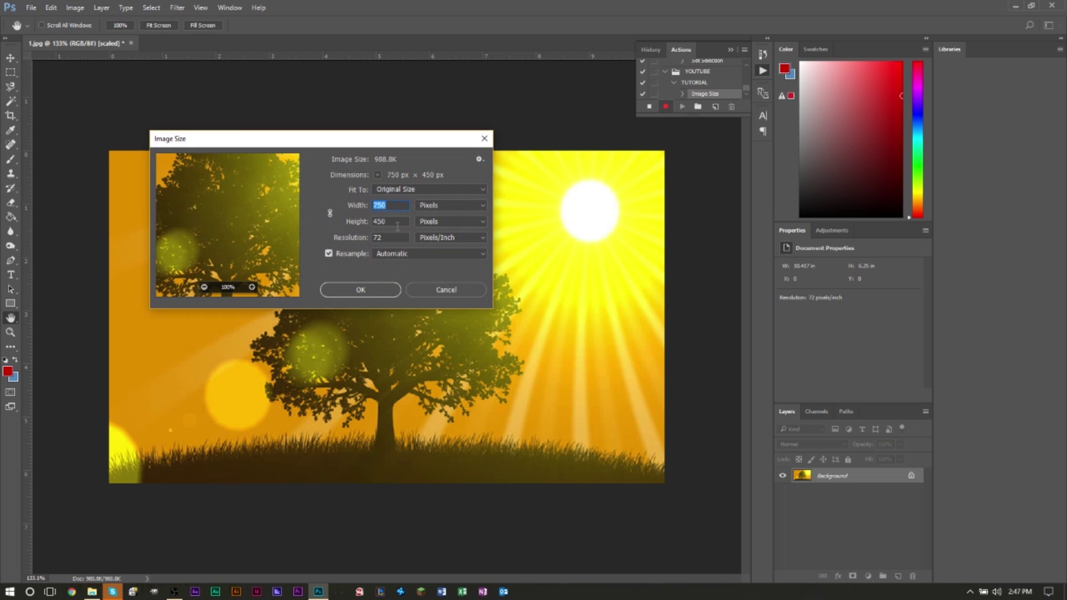
pyautogui.click(437, 290)
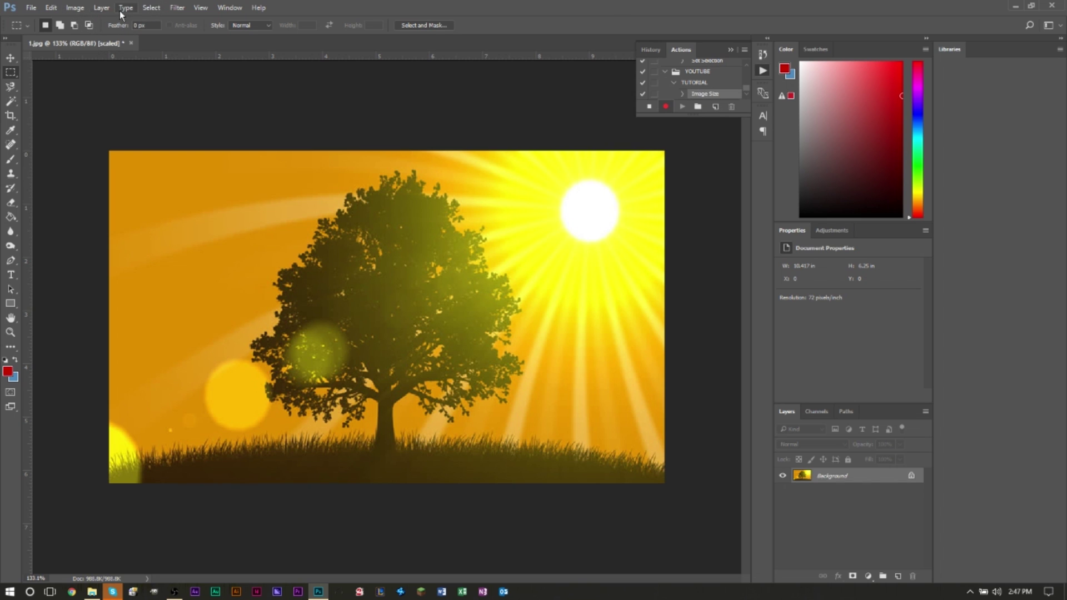
# Add a Curves adjustment layer and raise the RGB curve to brighten the photo
pyautogui.click(102, 8)
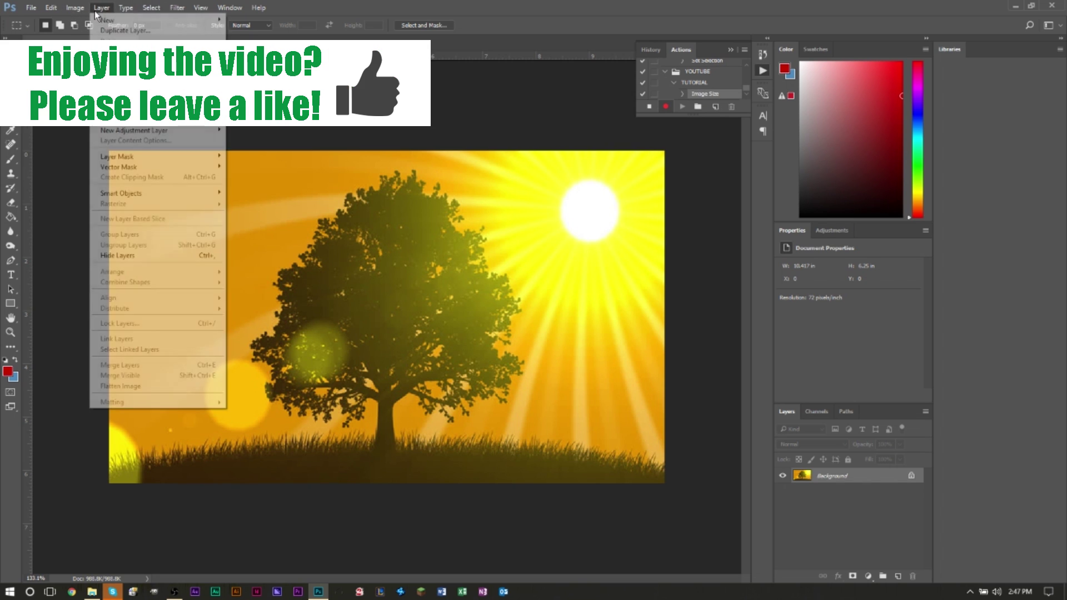
pyautogui.moveTo(134, 130)
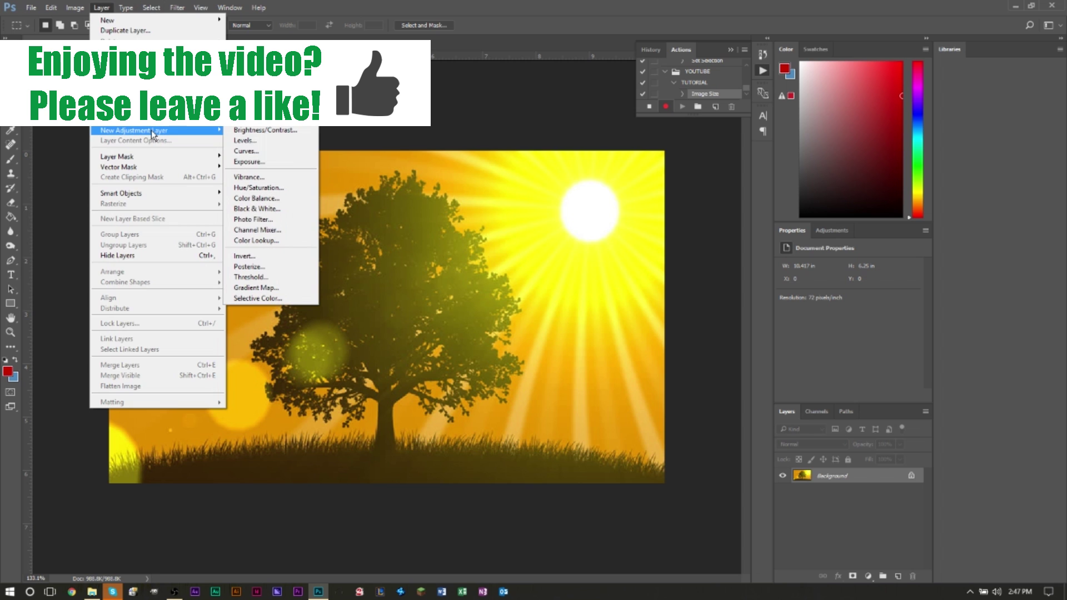
pyautogui.click(303, 151)
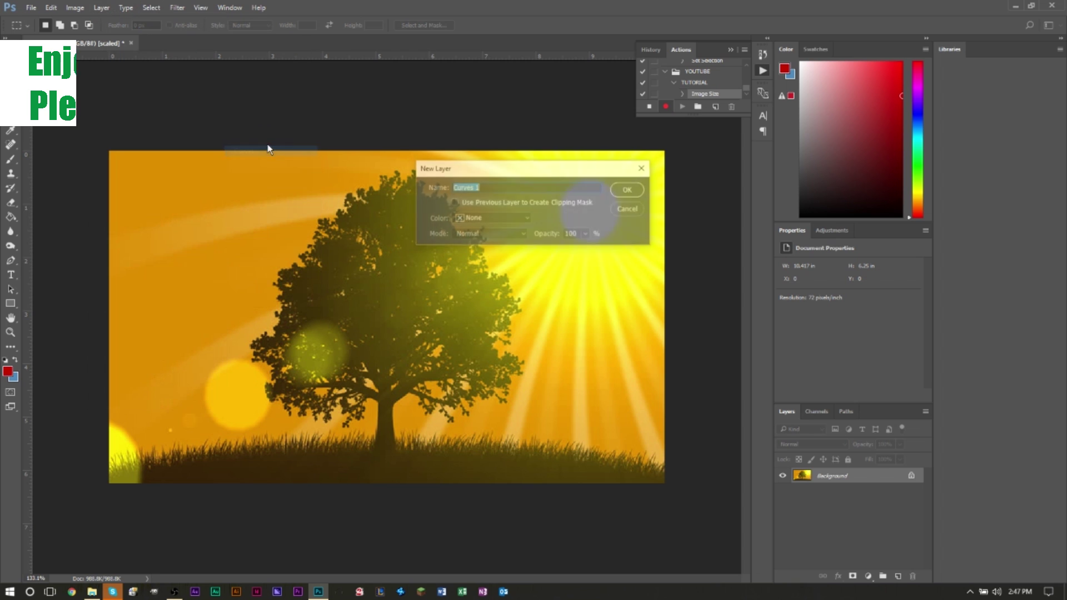
pyautogui.click(628, 189)
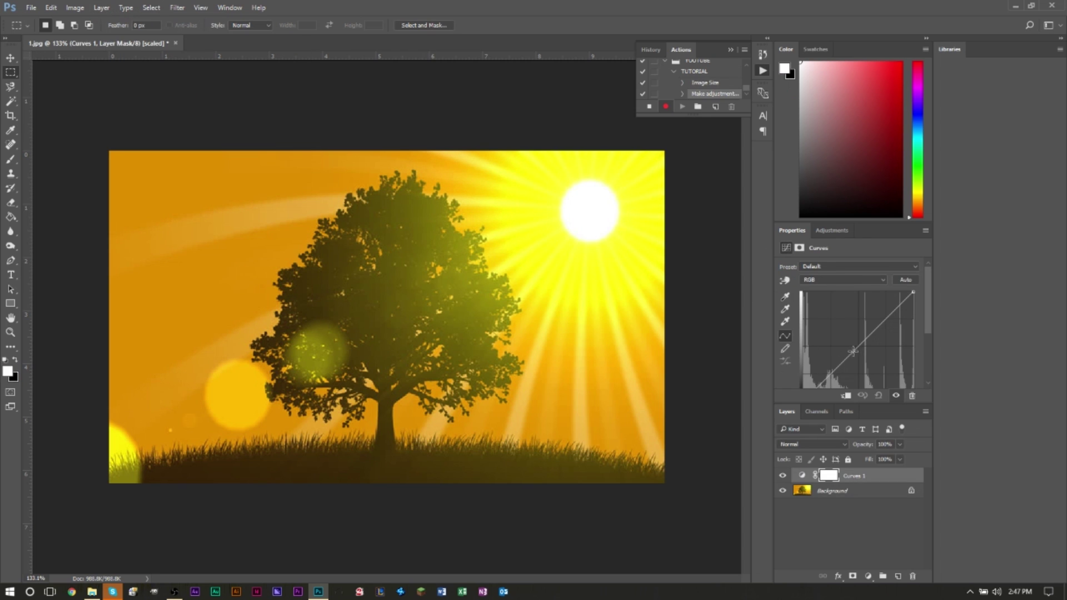
pyautogui.moveTo(860, 348); pyautogui.dragTo(847, 370)
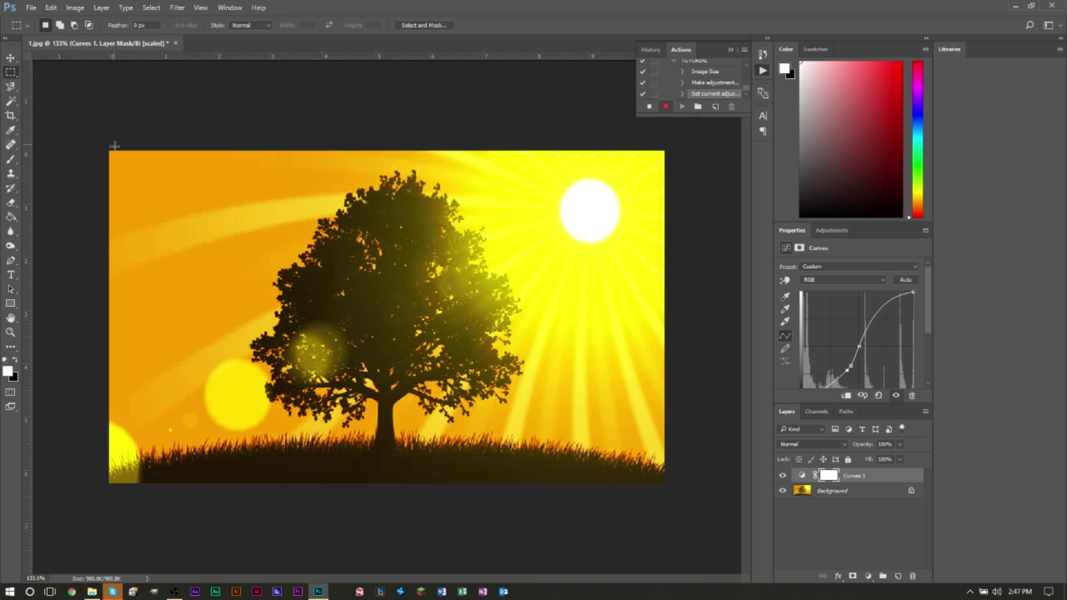
# Drag Final Cartoon.png from the YouTube pictures folder onto the photo
pyautogui.click(91, 591)
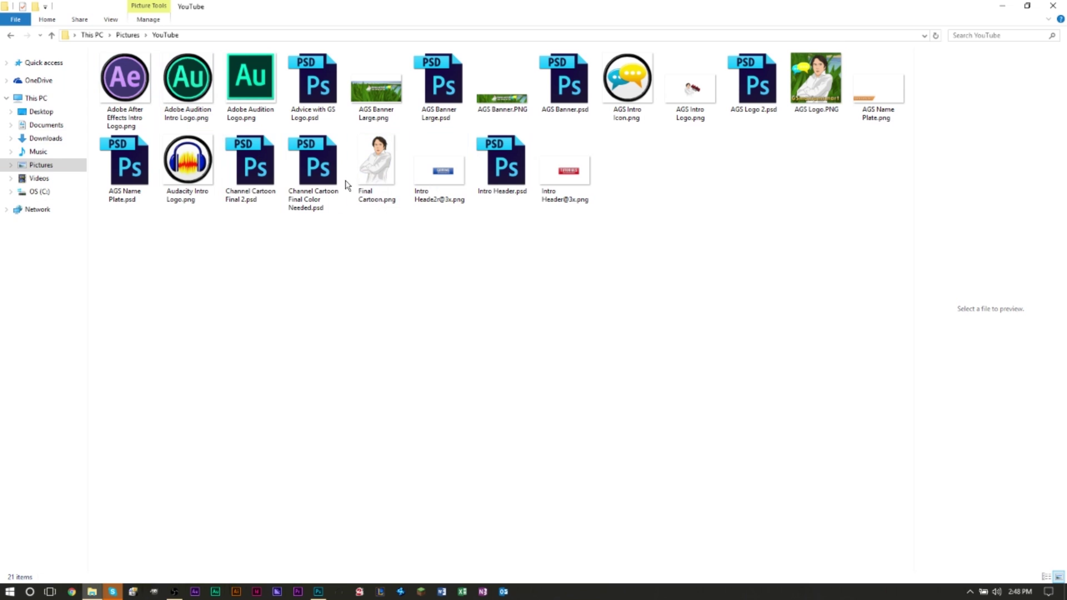
pyautogui.moveTo(376, 164); pyautogui.dragTo(371, 290)
pyautogui.hotkey('alt', 'Tab')
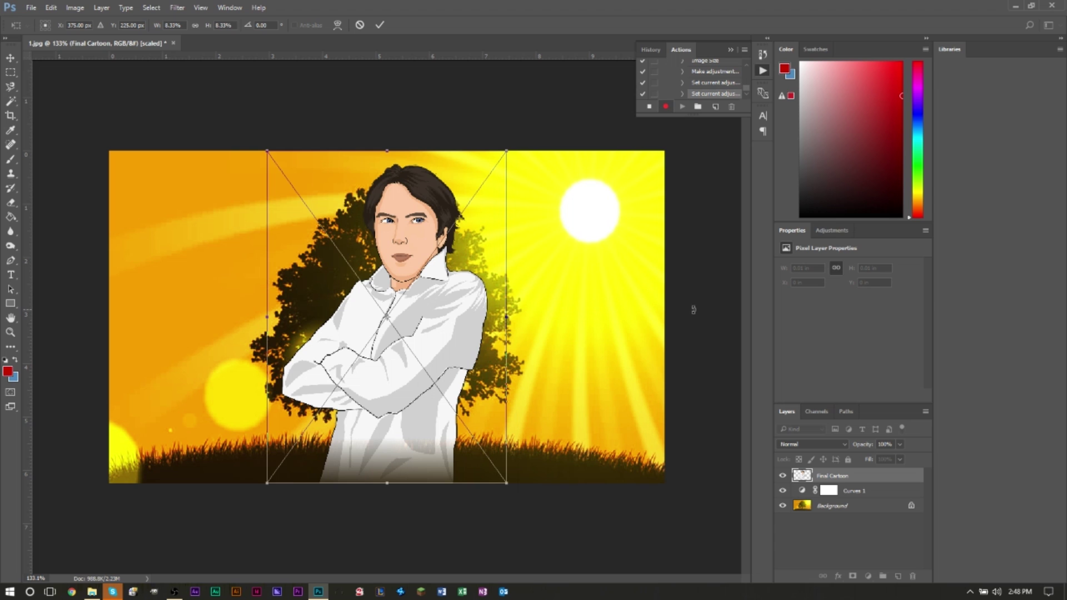
# Shrink the cartoon, move it to the bottom-right corner, and stop recording the action
pyautogui.moveTo(506, 484); pyautogui.dragTo(329, 245)
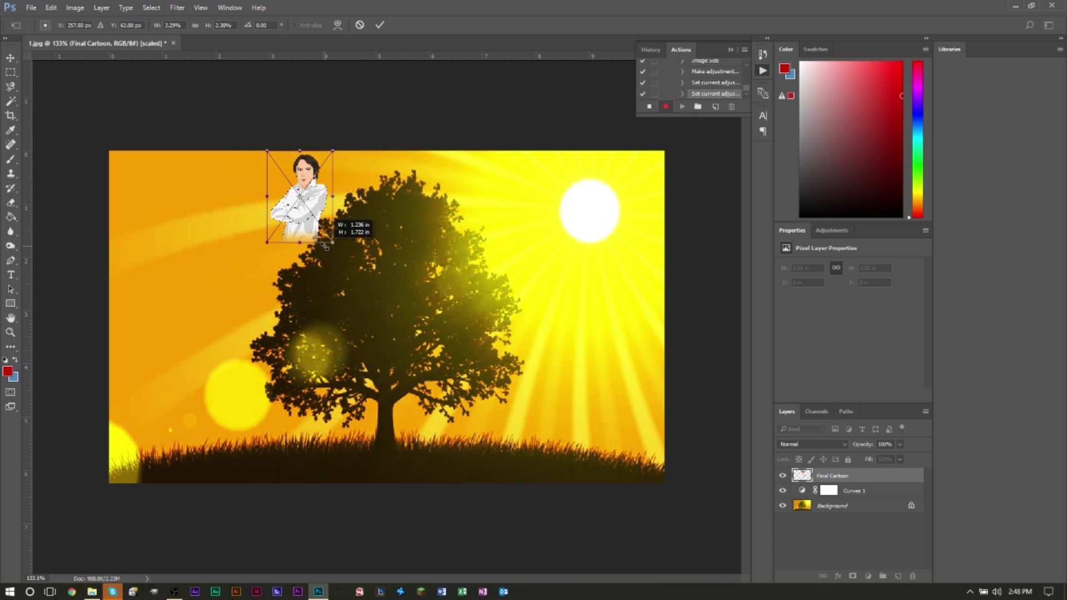
pyautogui.press('Return')
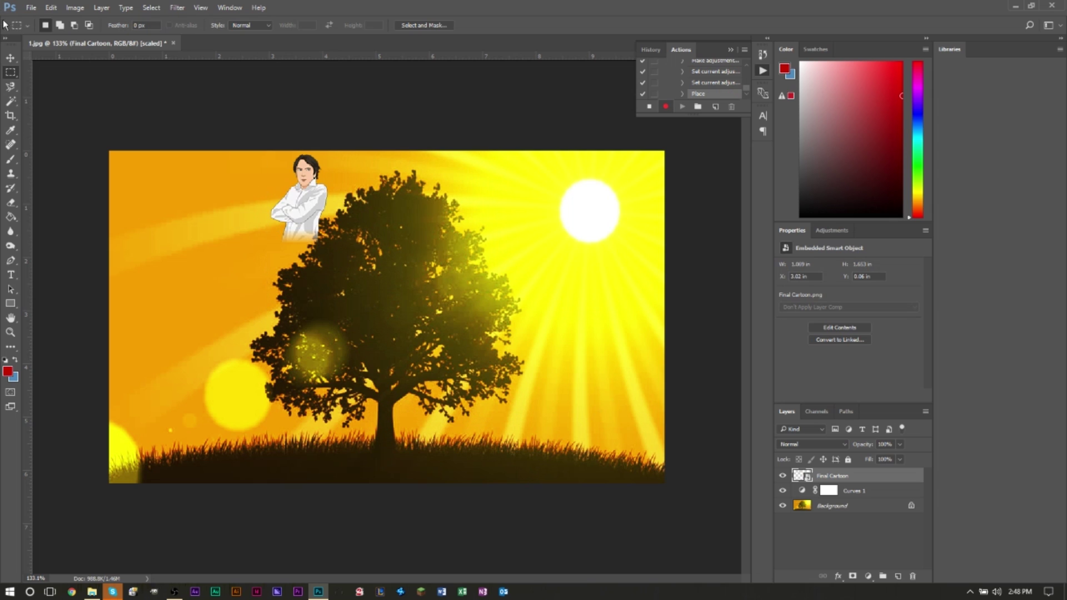
pyautogui.moveTo(6, 38); pyautogui.dragTo(9, 39)
pyautogui.click(11, 59)
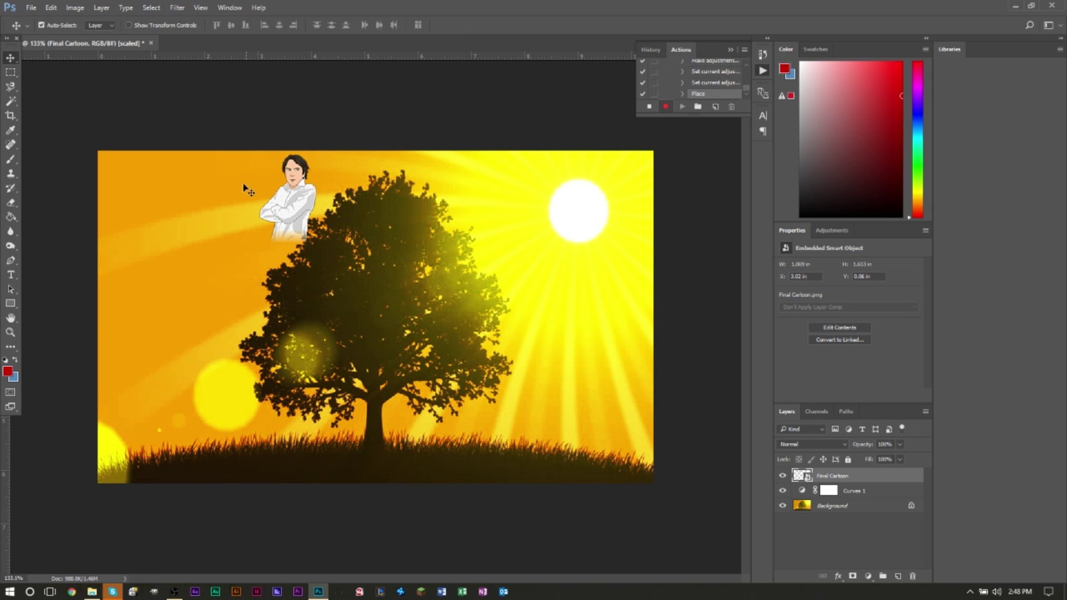
pyautogui.moveTo(282, 209); pyautogui.dragTo(659, 430)
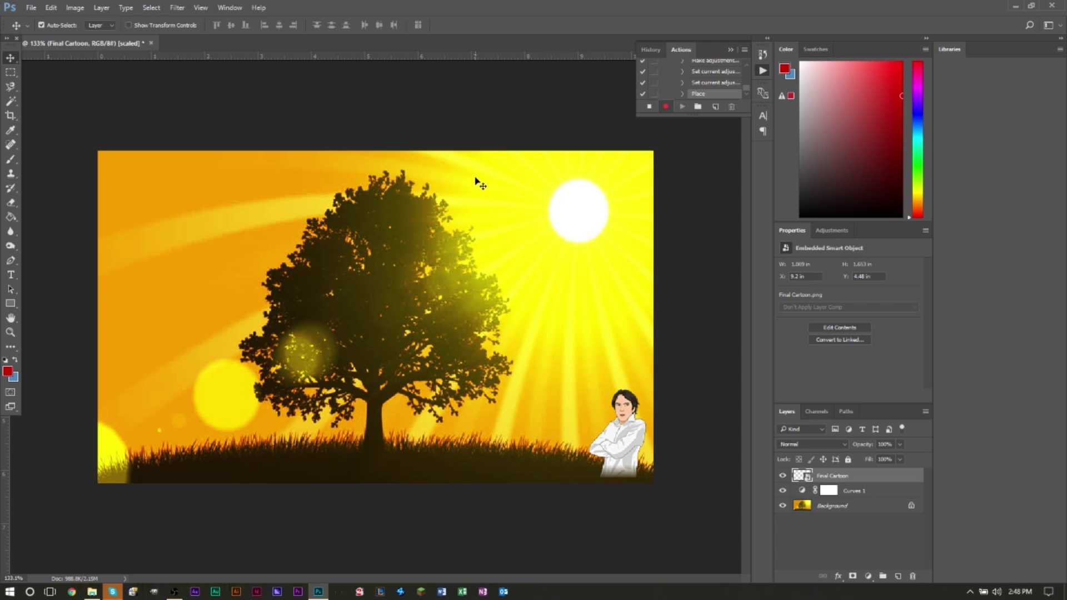
pyautogui.click(649, 107)
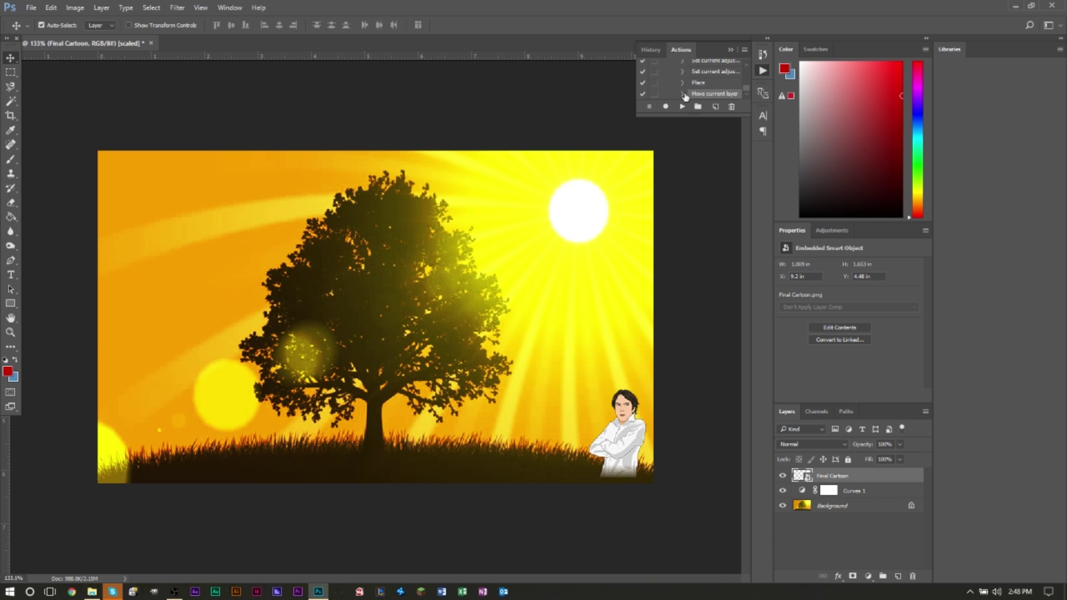
pyautogui.click(31, 7)
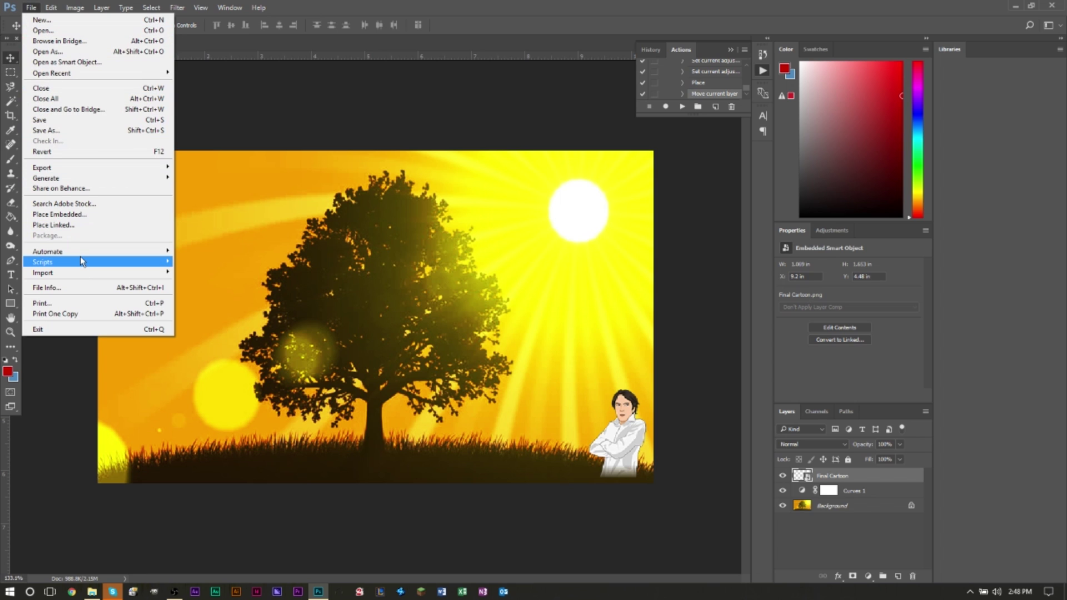
# Open Image Processor and set its source folder to PICS on the Desktop
pyautogui.moveTo(81, 259)
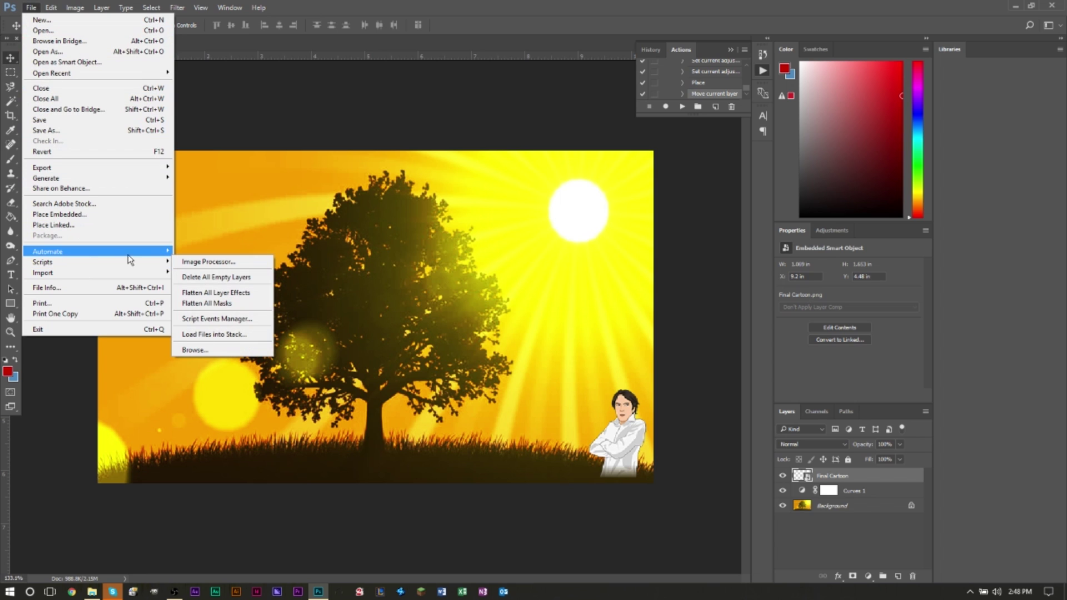
pyautogui.click(187, 266)
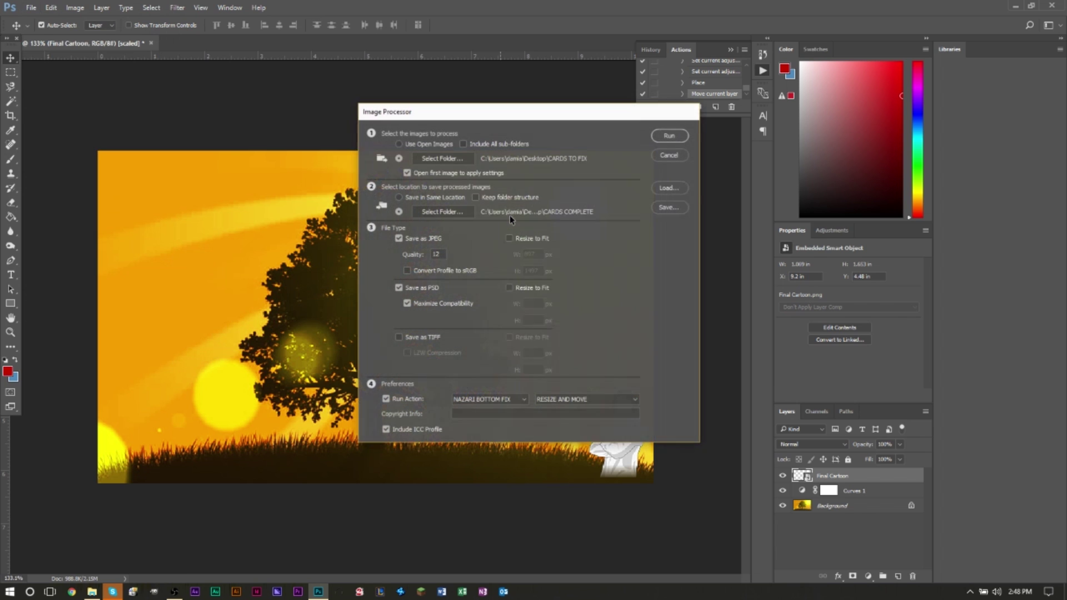
pyautogui.moveTo(438, 115); pyautogui.dragTo(284, 110)
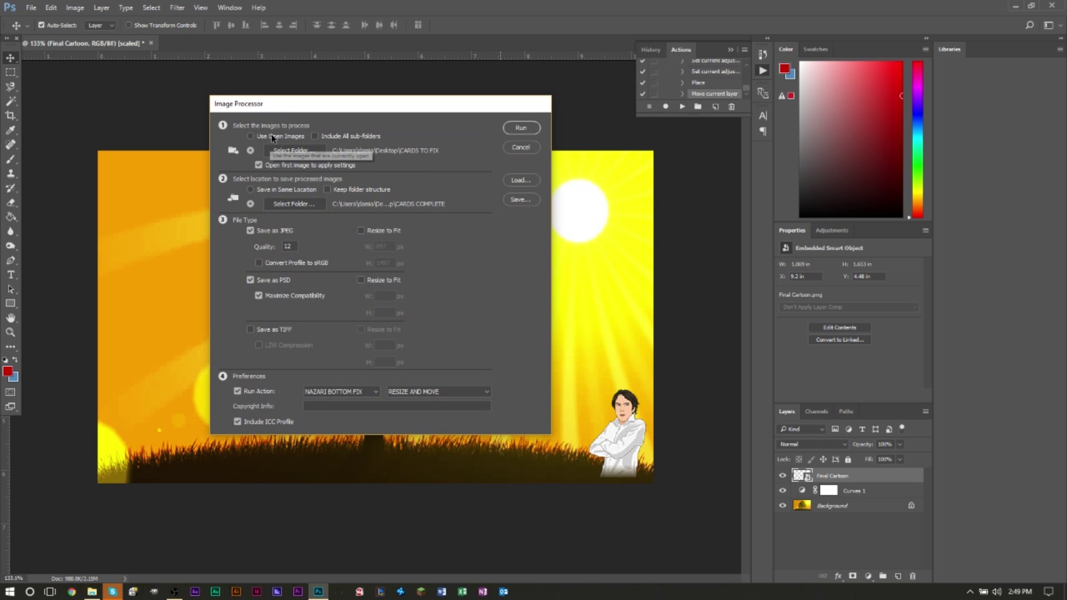
pyautogui.click(287, 152)
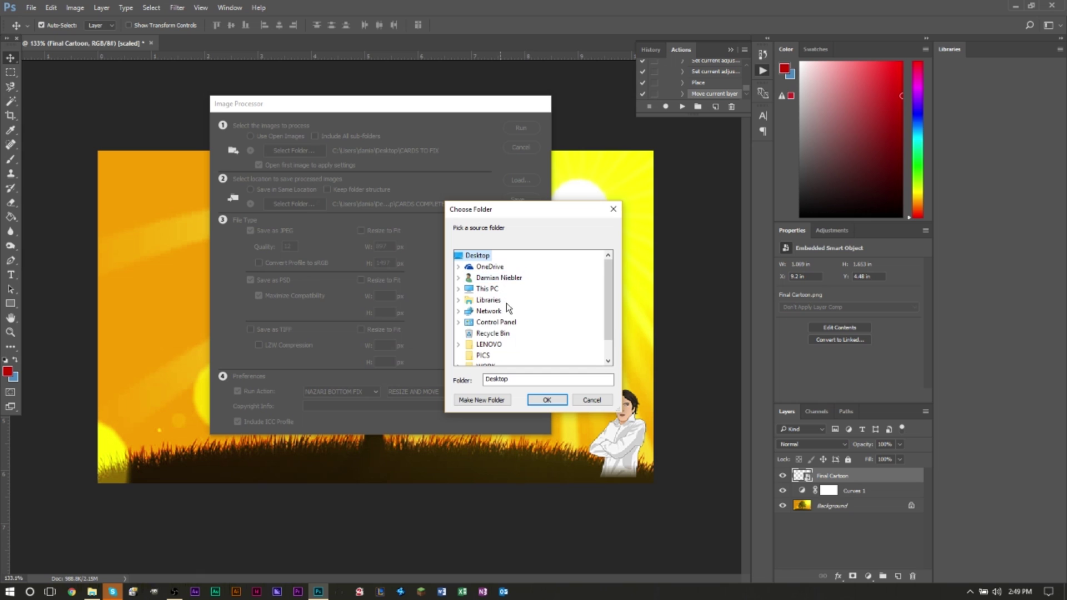
pyautogui.scroll(-1, 506, 303)
pyautogui.click(483, 334)
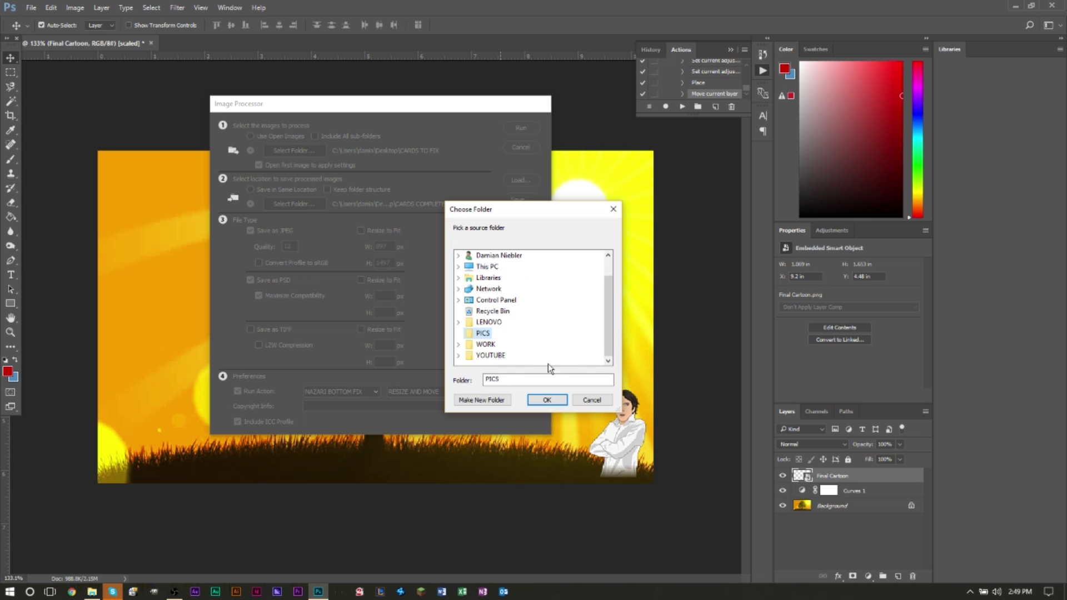
pyautogui.click(547, 400)
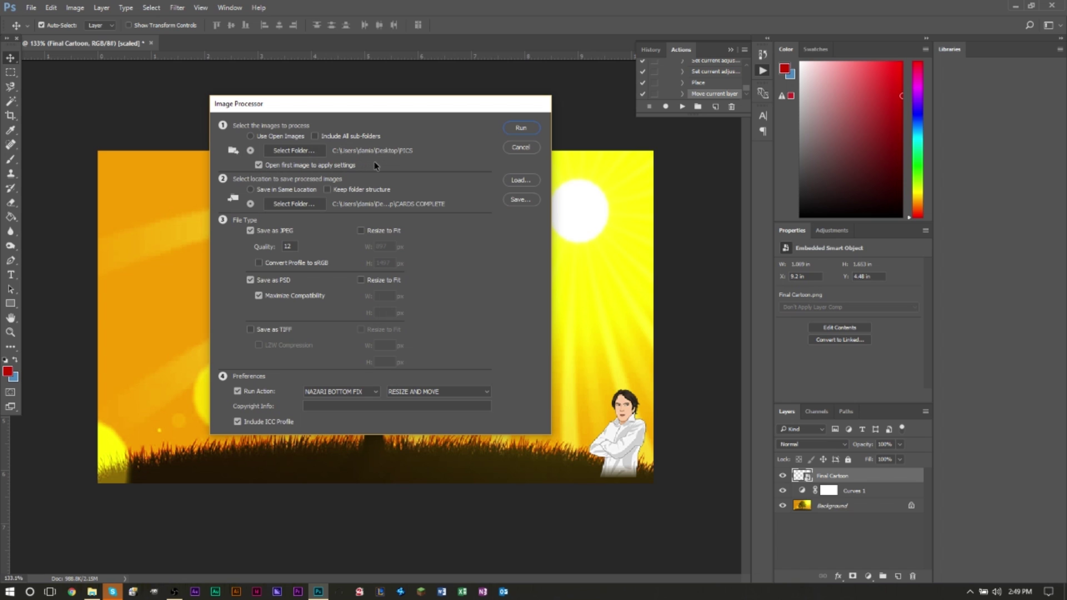
pyautogui.click(294, 204)
# Create a new EDITED folder inside PICS and make it the save location
pyautogui.scroll(-1, 525, 311)
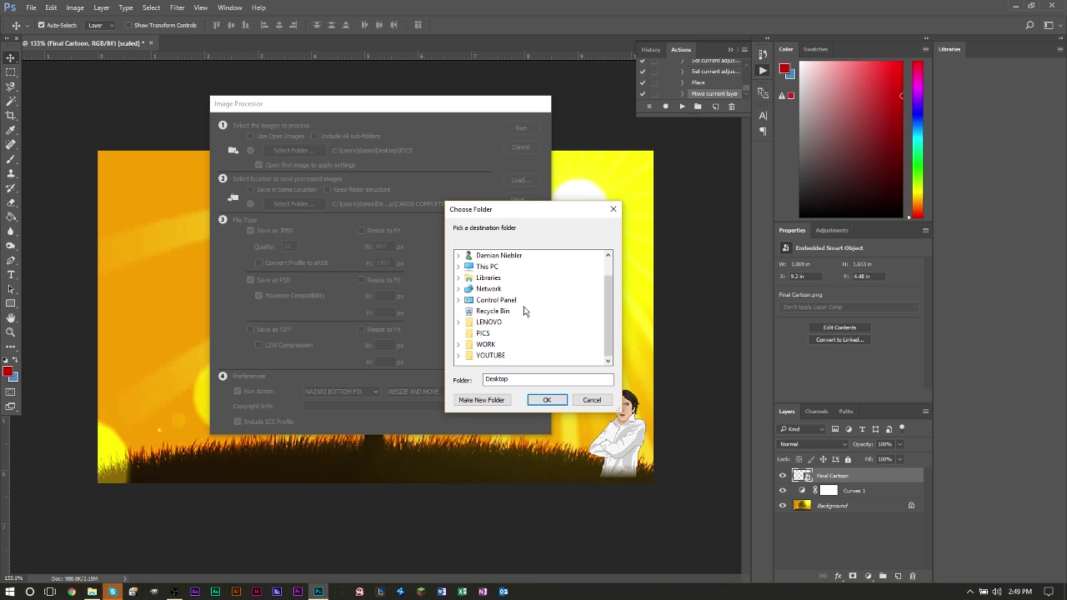
pyautogui.rightClick(546, 337)
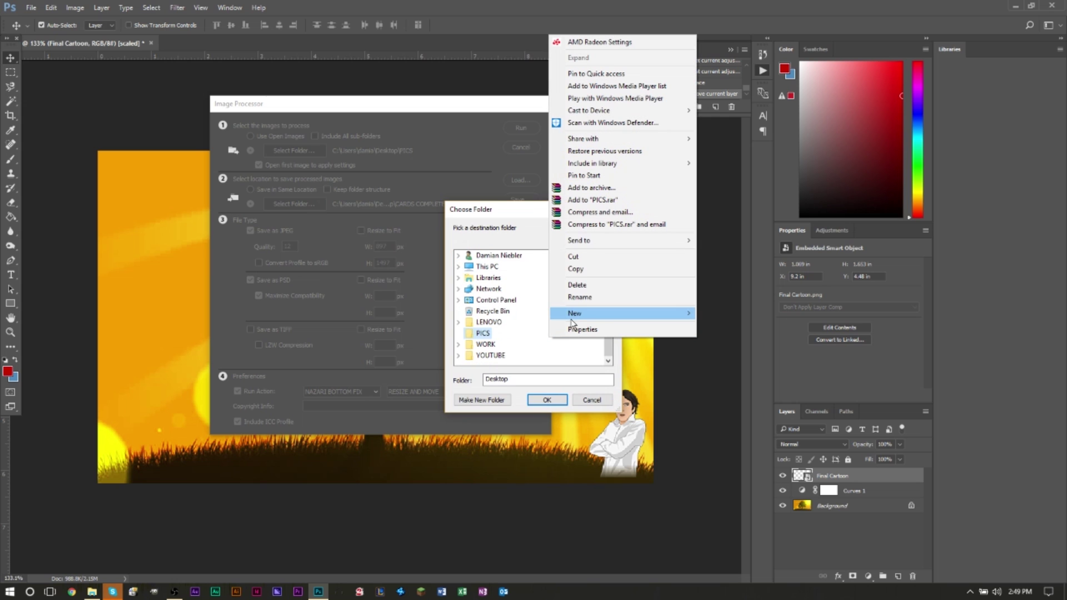
pyautogui.moveTo(578, 320)
pyautogui.click(706, 319)
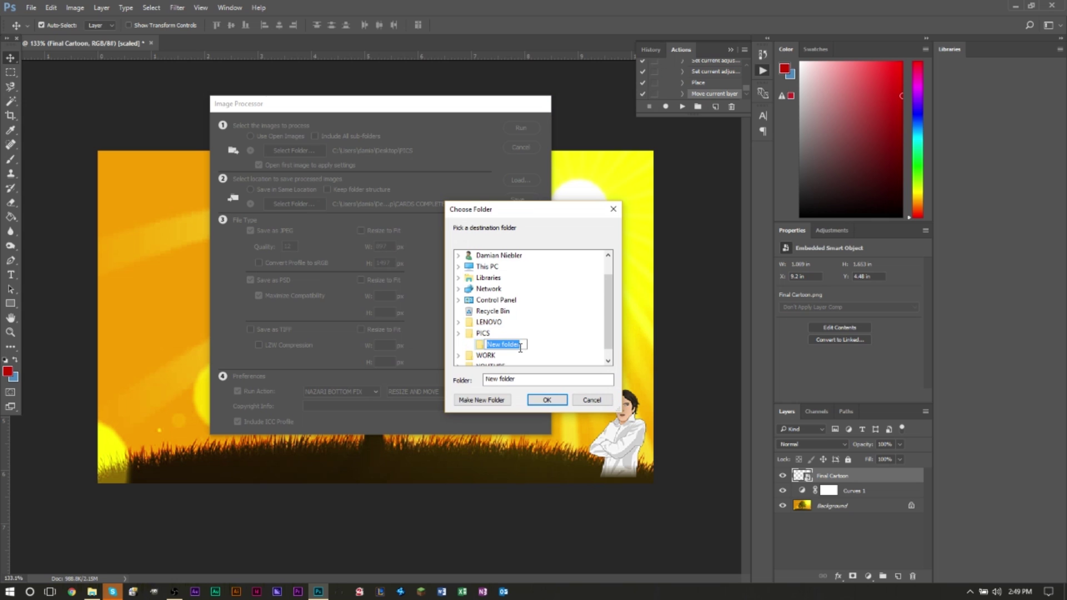
pyautogui.write('EDITED')
pyautogui.press('Return')
pyautogui.click(547, 399)
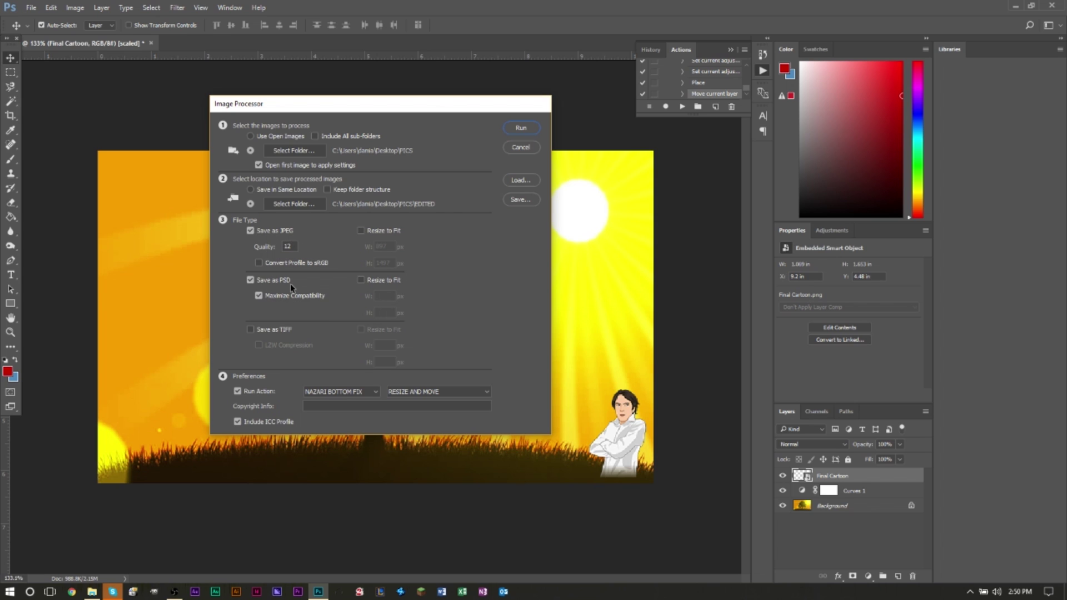
pyautogui.click(257, 280)
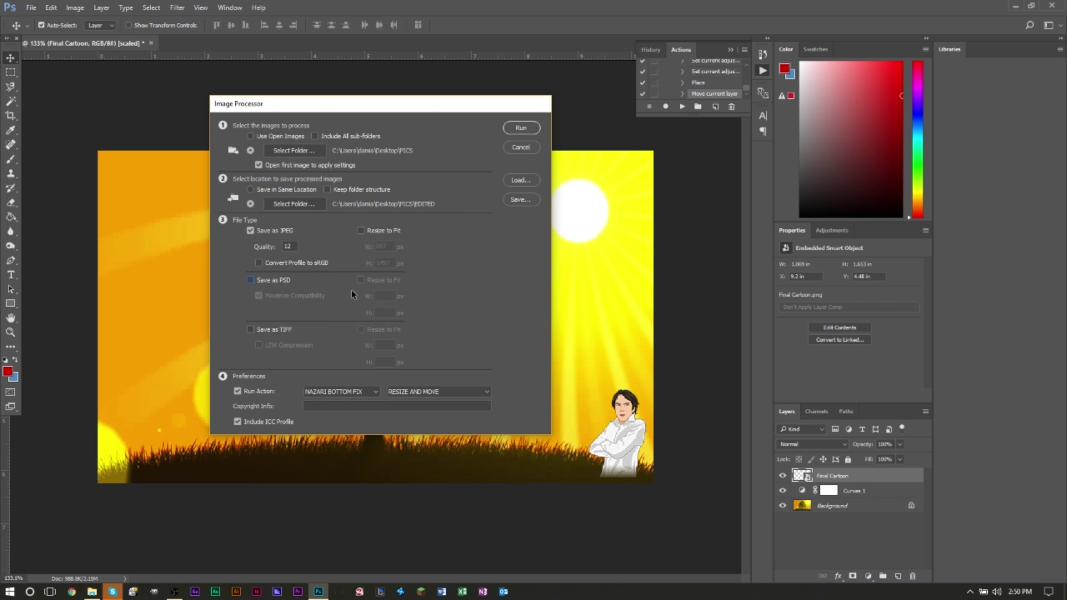
# Keep Save as PSD on, choose the YOUTUBE set's TUTORIAL action, and run the batch
pyautogui.click(275, 281)
pyautogui.click(352, 395)
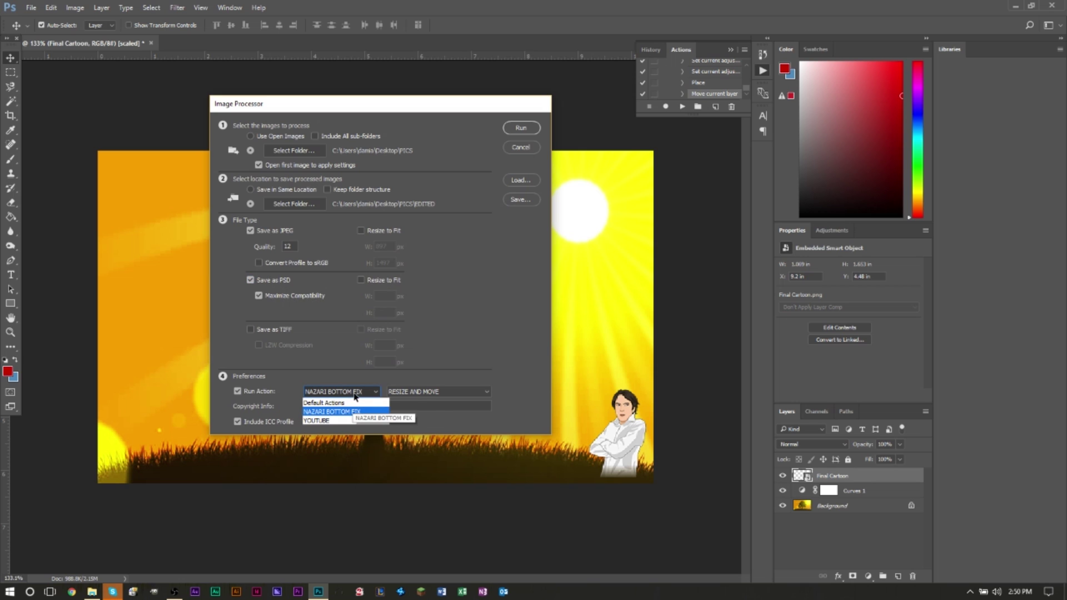
pyautogui.click(339, 420)
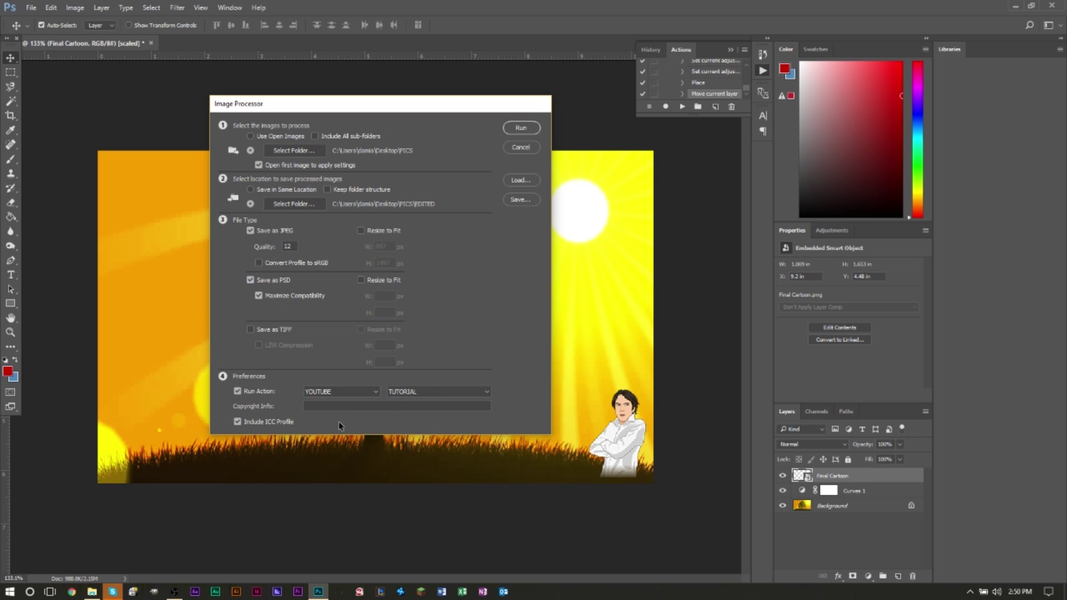
pyautogui.click(398, 393)
pyautogui.click(399, 400)
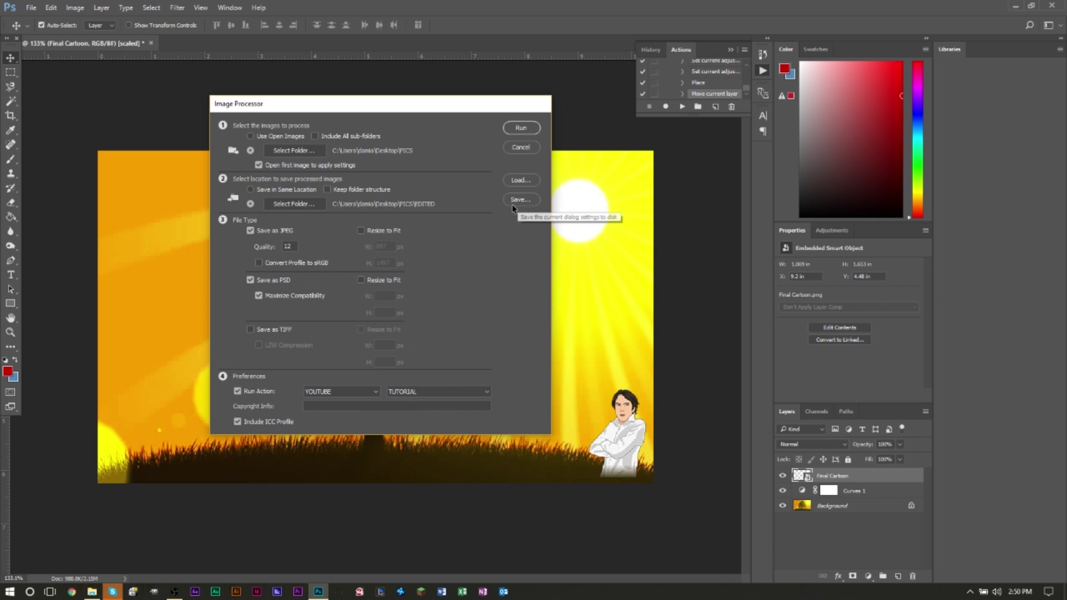
pyautogui.click(521, 128)
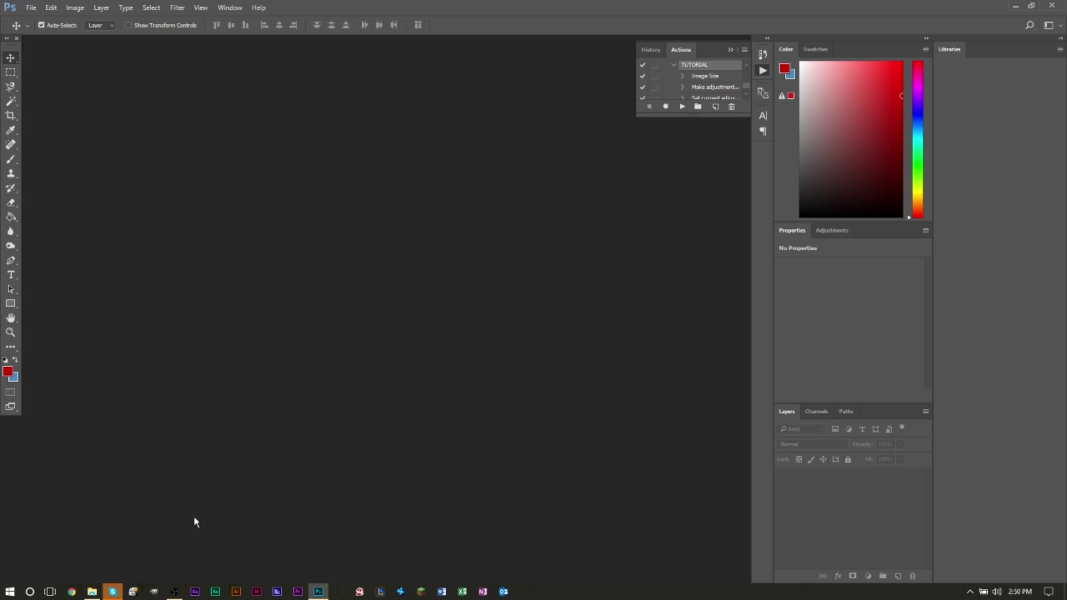
# Browse to Desktop > PICS in File Explorer, close the Photos preview, and enter the EDITED folder
pyautogui.moveTo(94, 593)
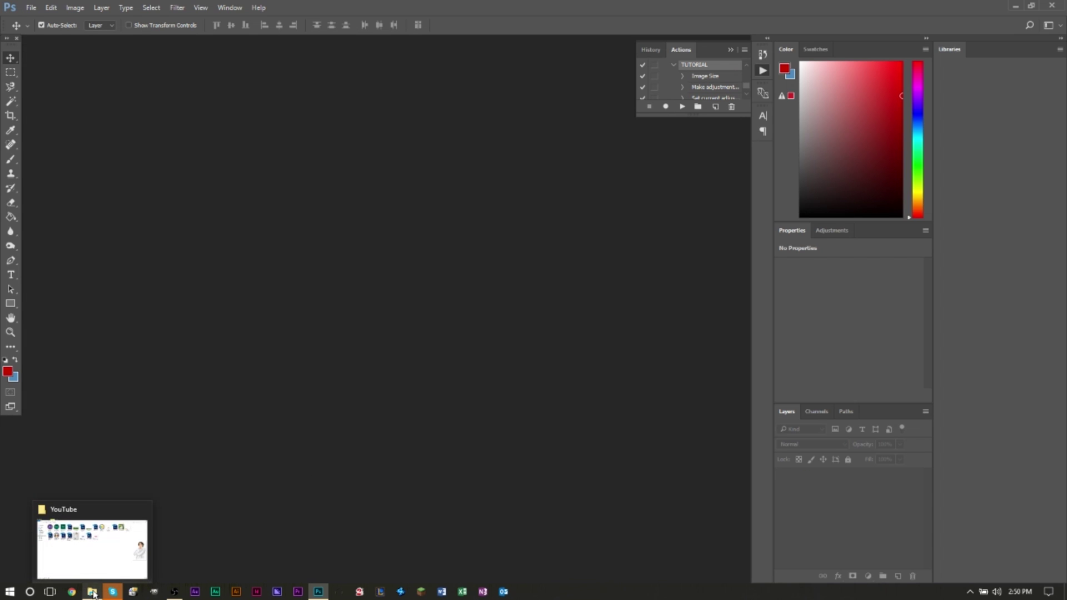
pyautogui.click(93, 593)
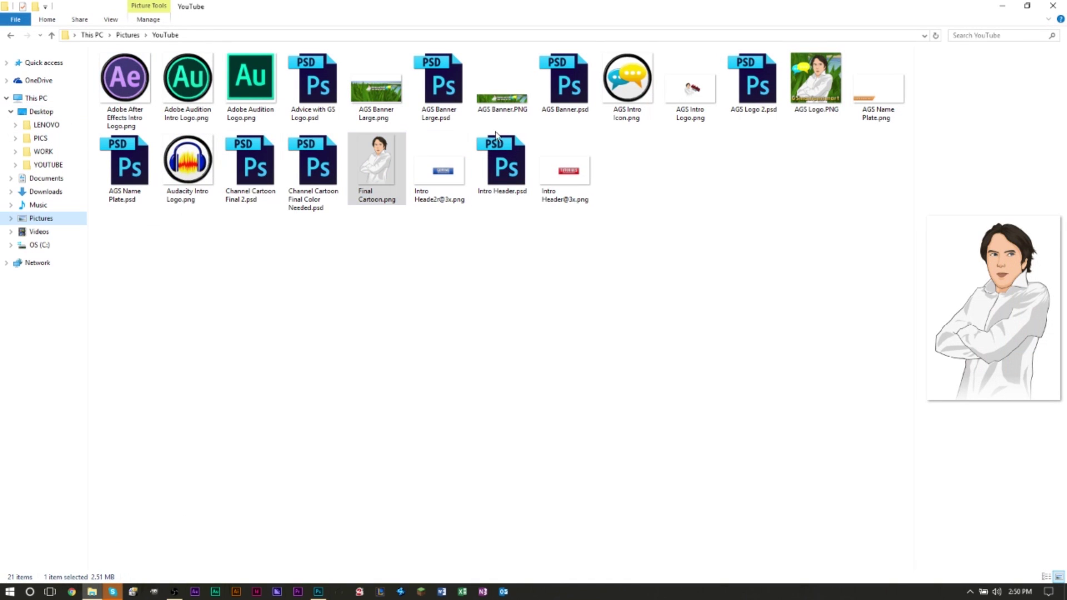
pyautogui.click(47, 142)
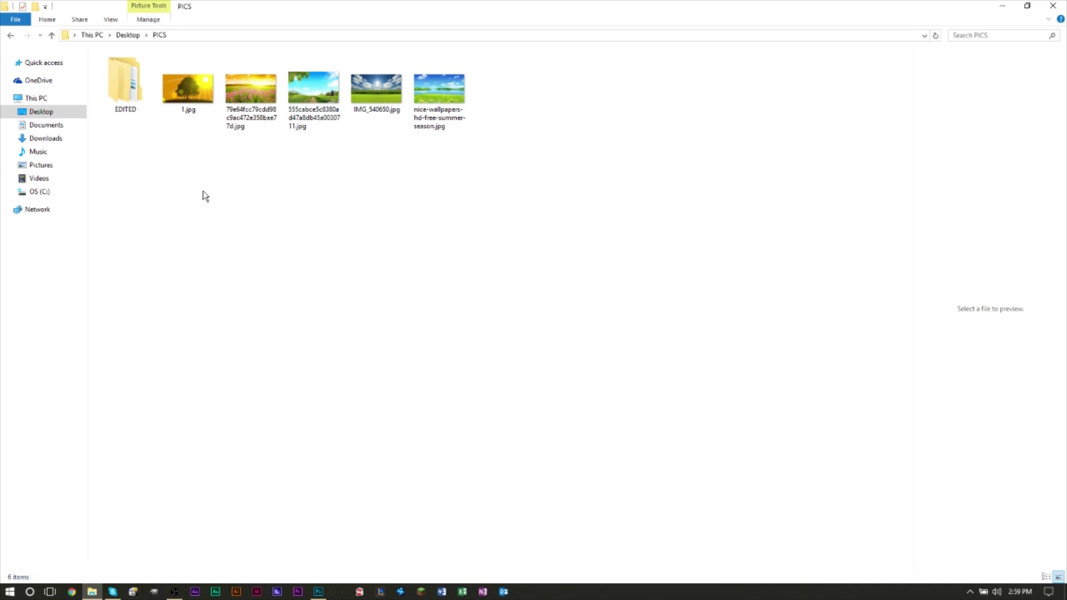
pyautogui.moveTo(190, 179); pyautogui.dragTo(456, 55)
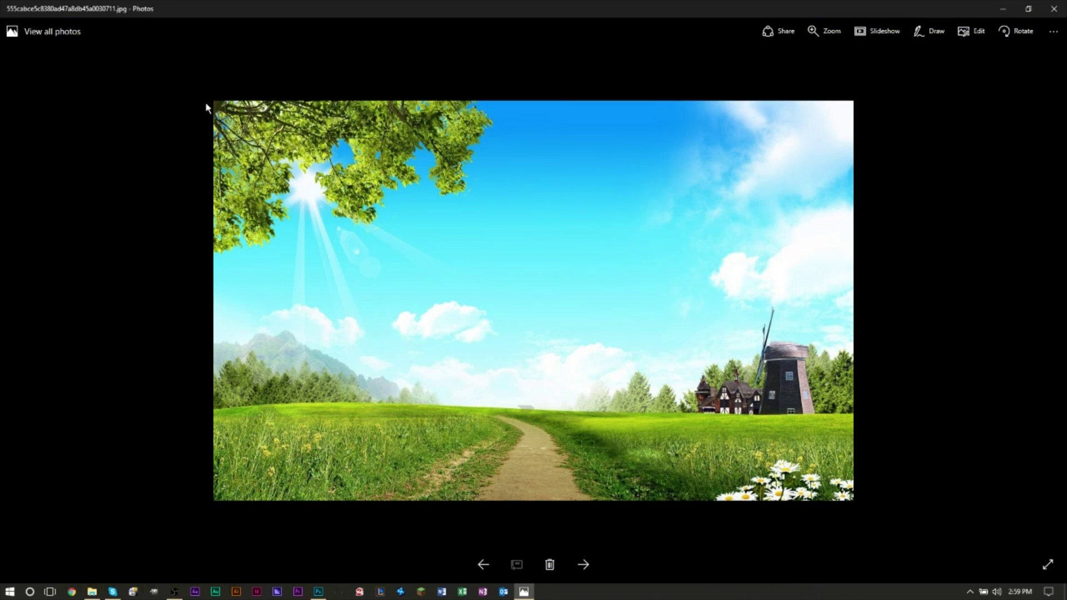
pyautogui.click(1054, 9)
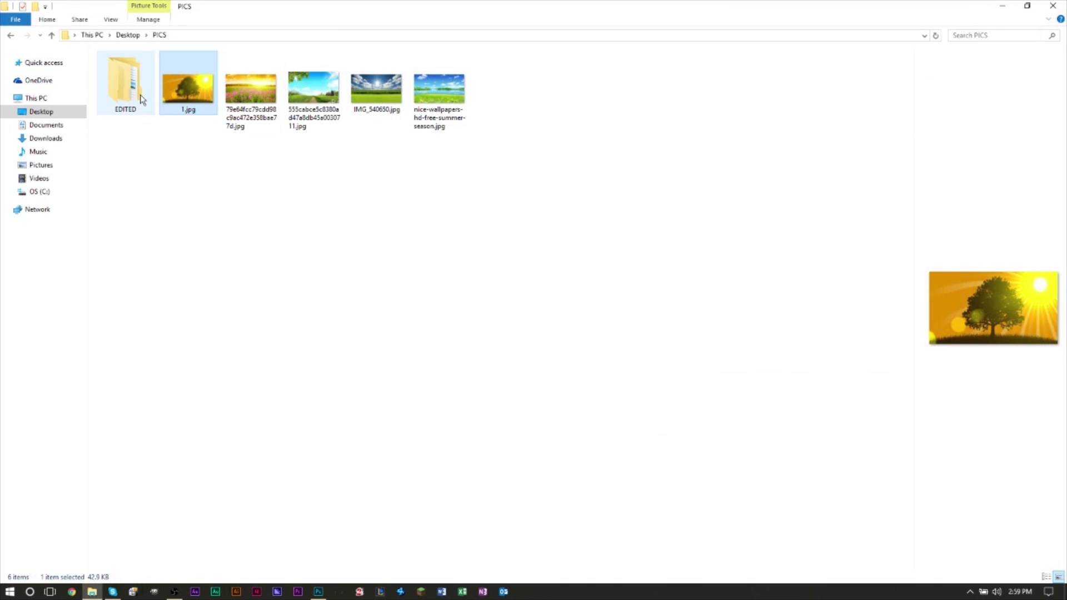
pyautogui.doubleClick(139, 95)
# Preview the processed JPEGs in Photos, starting from 1.jpg, to confirm the bottom-right logo
pyautogui.doubleClick(131, 73)
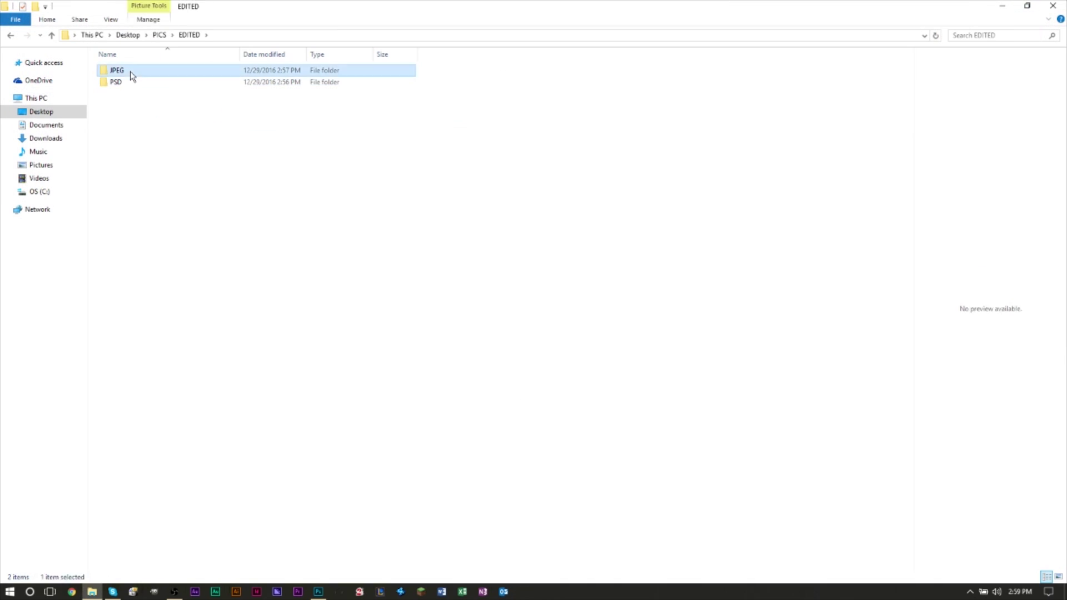
pyautogui.doubleClick(127, 75)
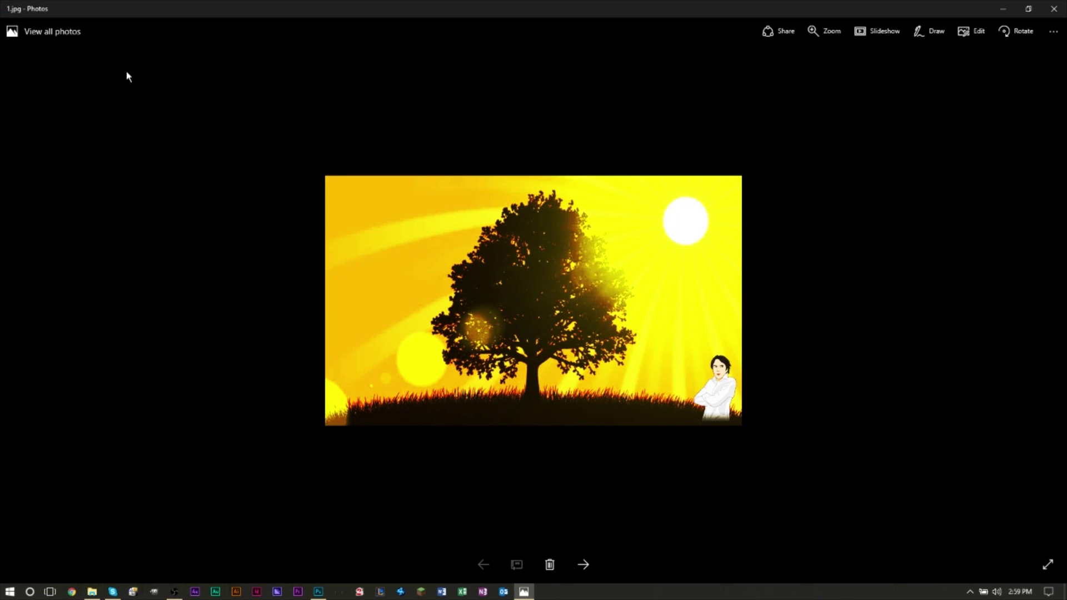
pyautogui.press('Right')
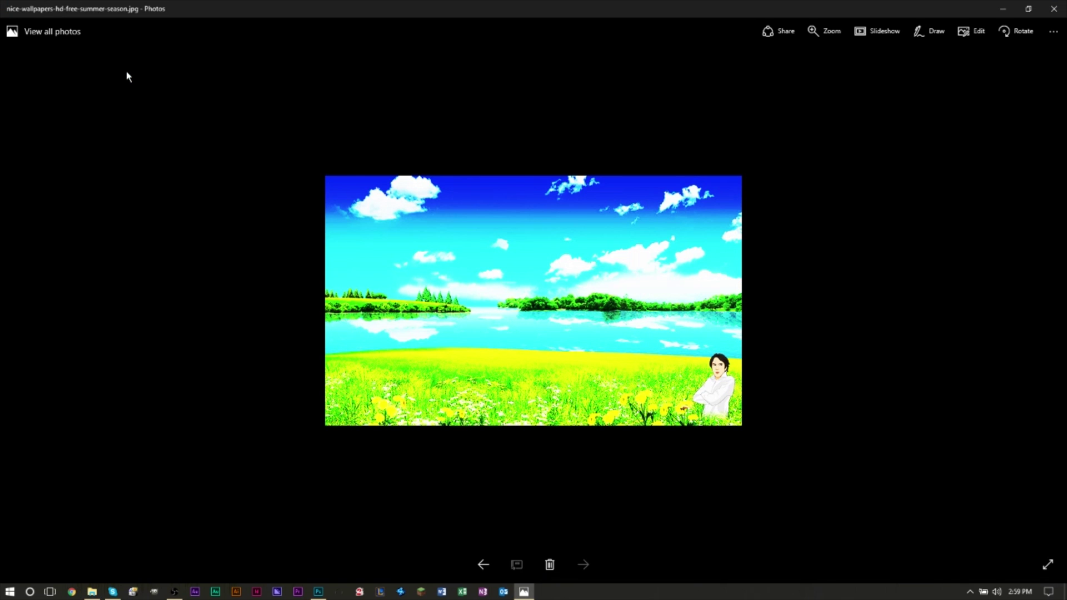
pyautogui.click(1054, 9)
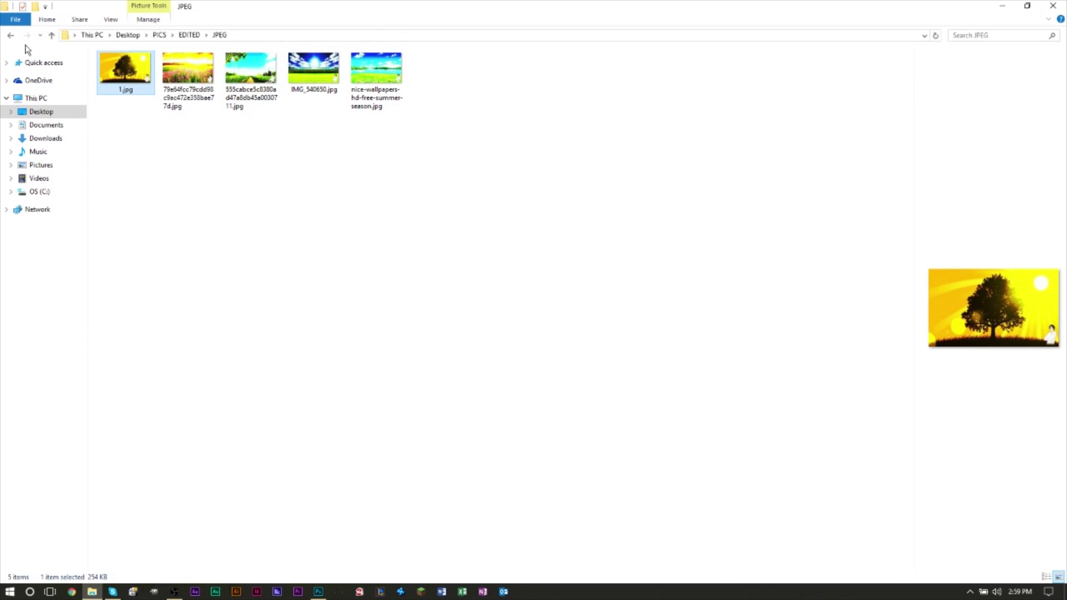
# Check the PSD output folder inside EDITED, then switch back to Photoshop
pyautogui.click(11, 34)
pyautogui.doubleClick(123, 85)
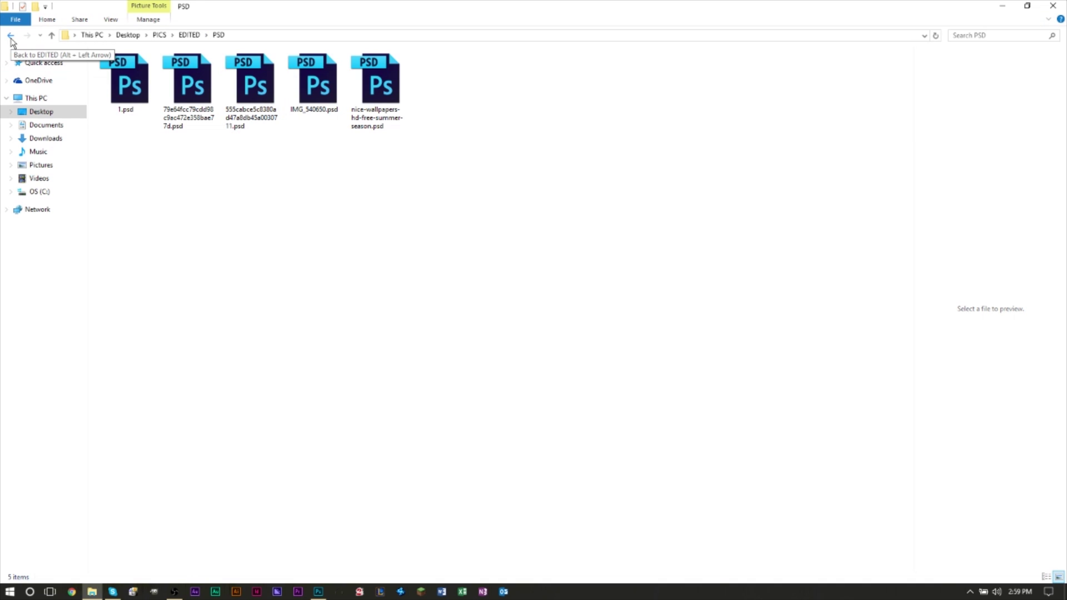
pyautogui.click(11, 36)
pyautogui.hotkey('alt', 'Tab')
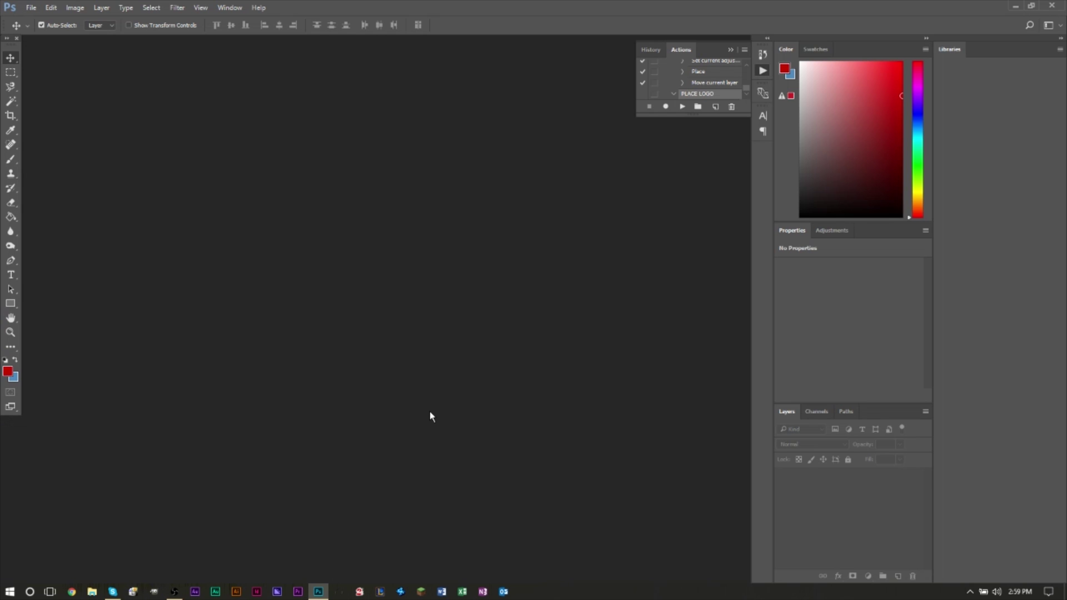